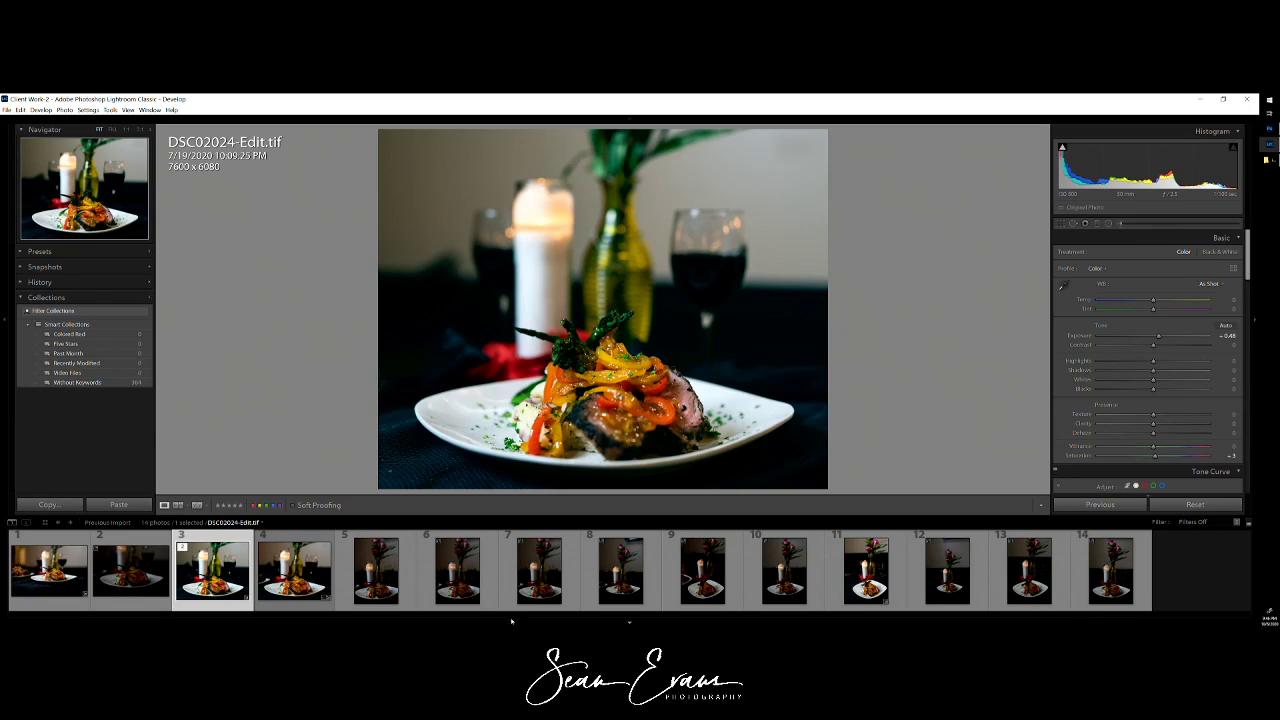
# Step: Select the DSC02024-Edit.tif photo and open its export settings
pyautogui.click(25, 565)
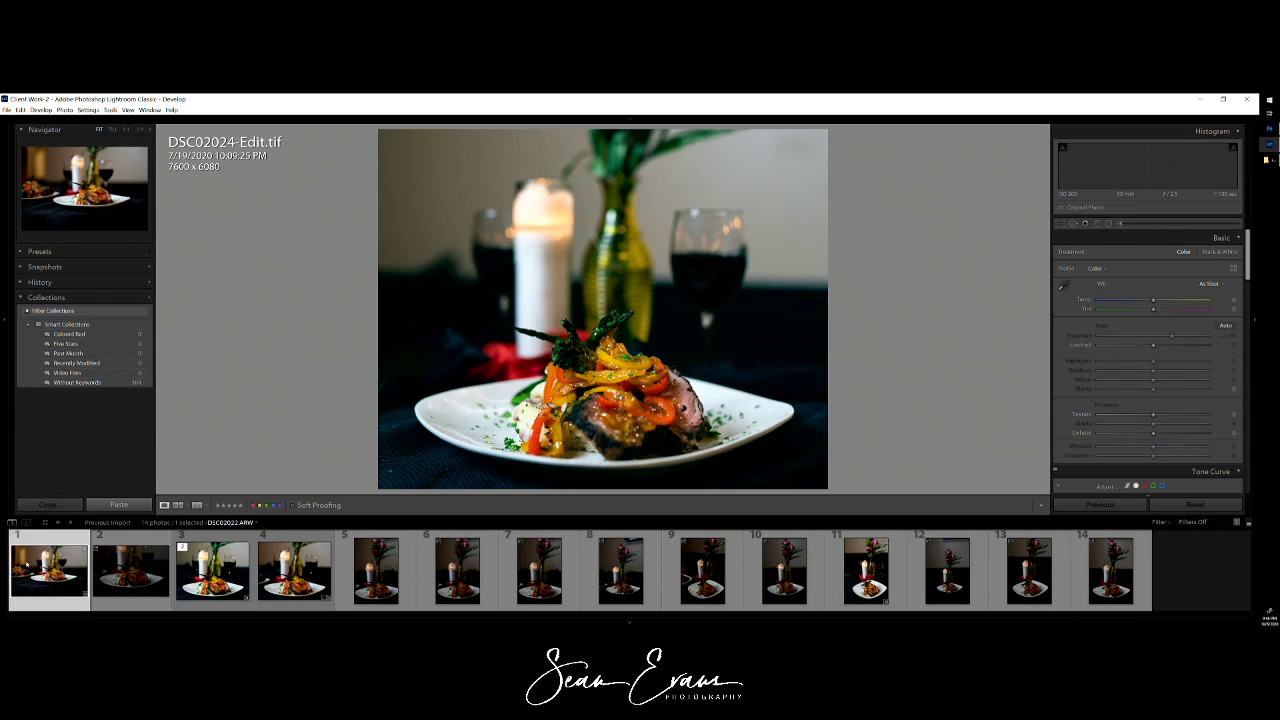
pyautogui.click(212, 572)
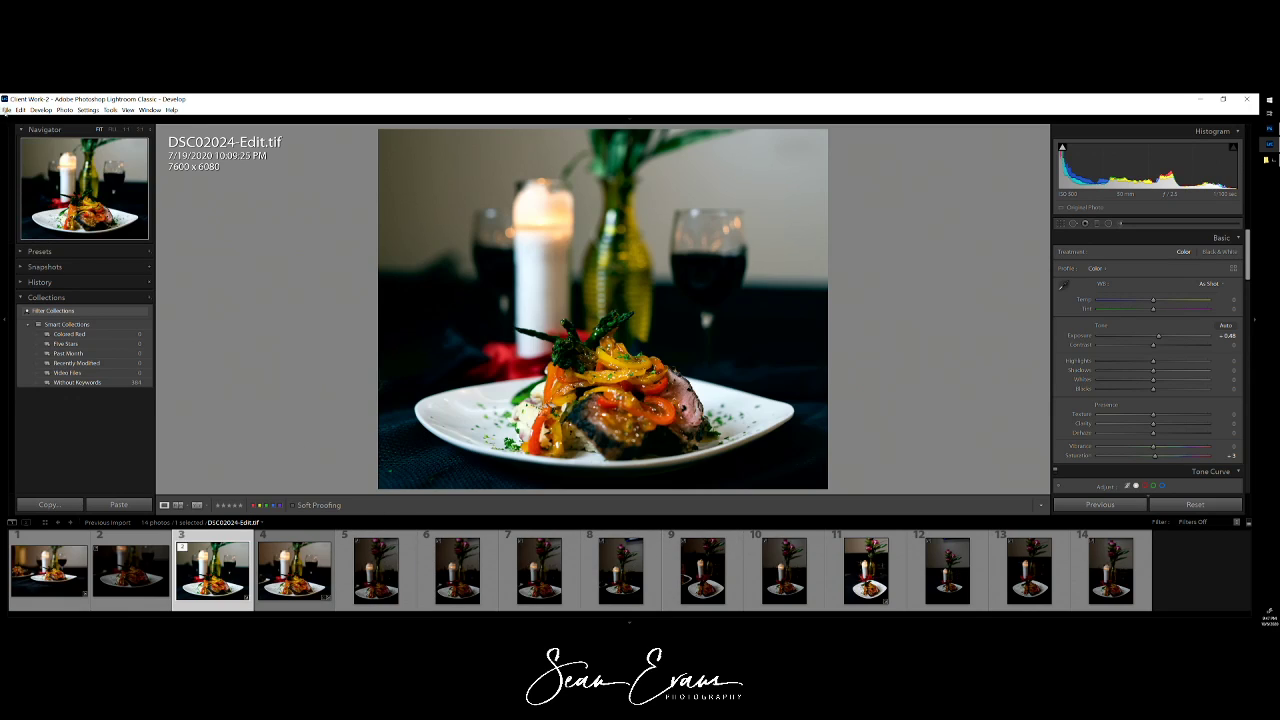
pyautogui.click(6, 109)
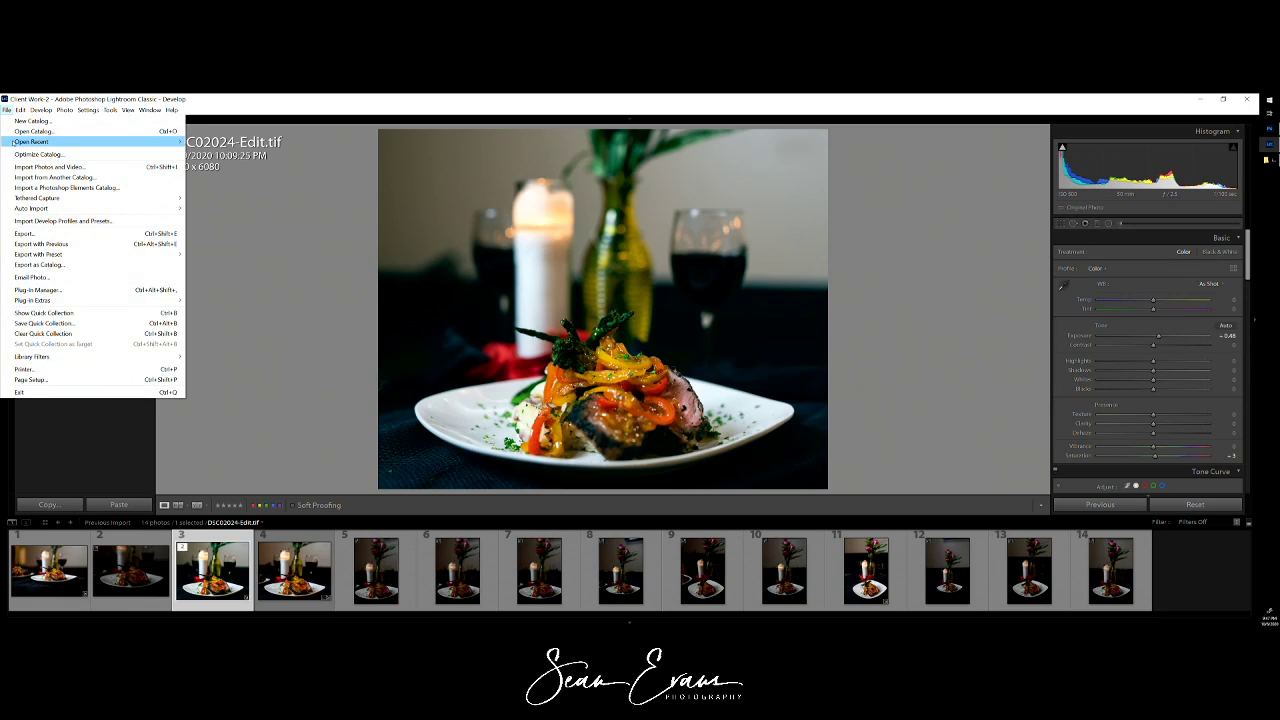
pyautogui.click(24, 233)
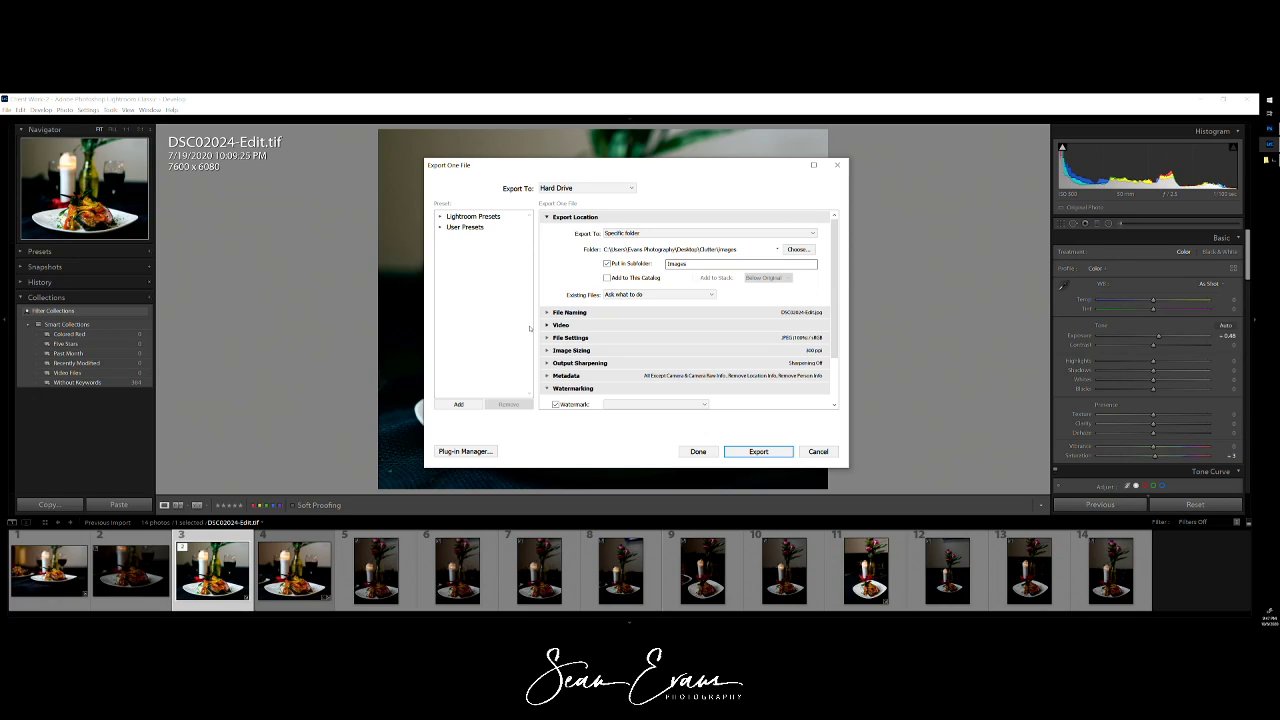
# Step: Collapse the export location settings, keep watermarking enabled and open the watermark editor
pyautogui.click(546, 217)
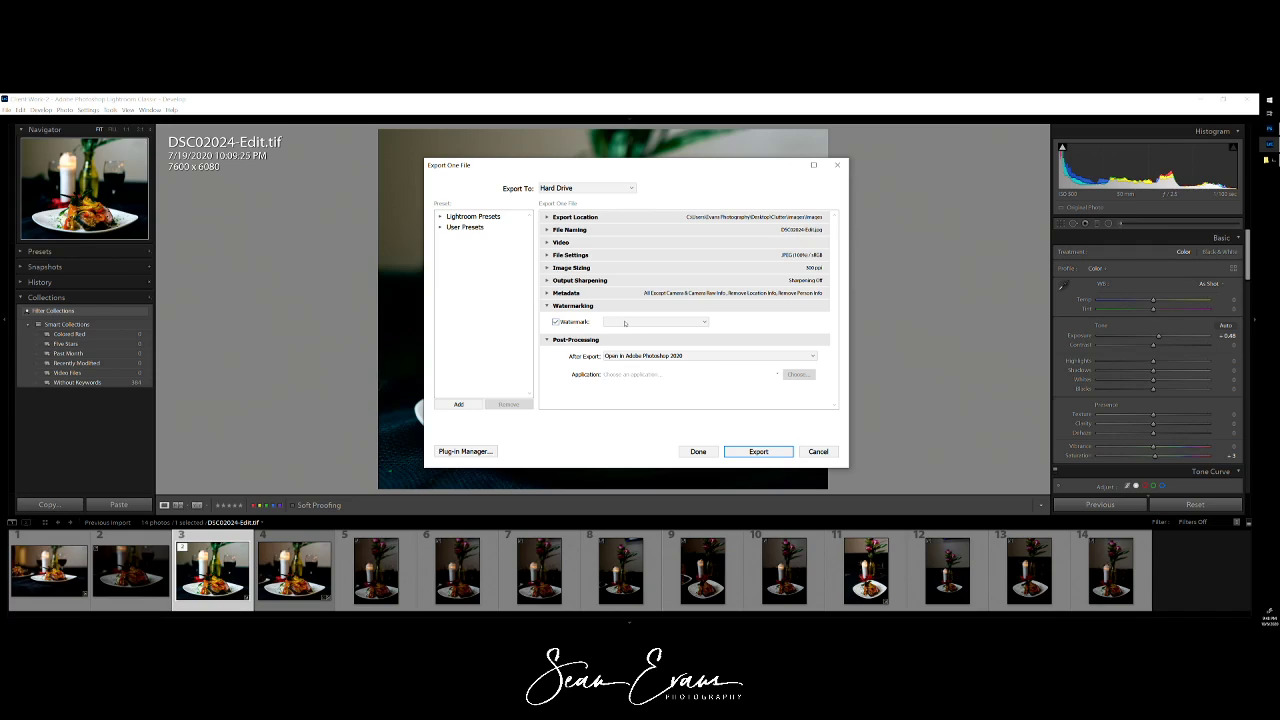
pyautogui.click(557, 322)
pyautogui.click(557, 322)
pyautogui.click(655, 322)
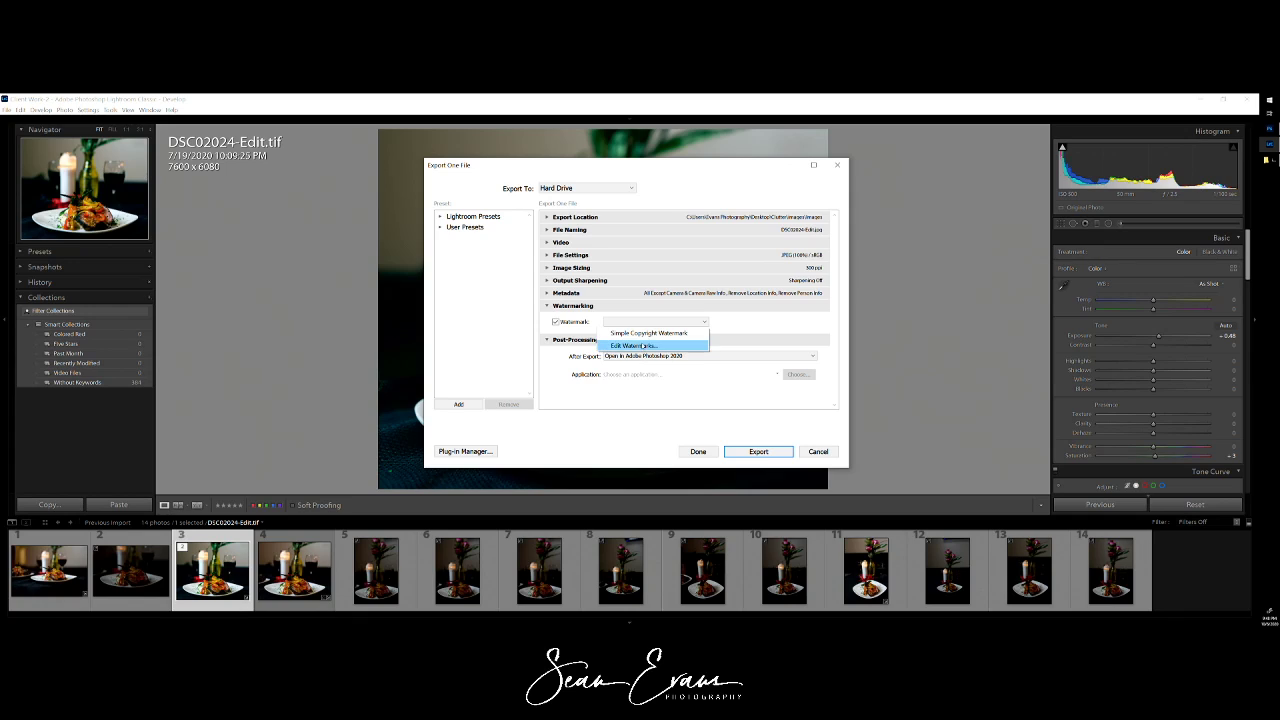
pyautogui.click(640, 345)
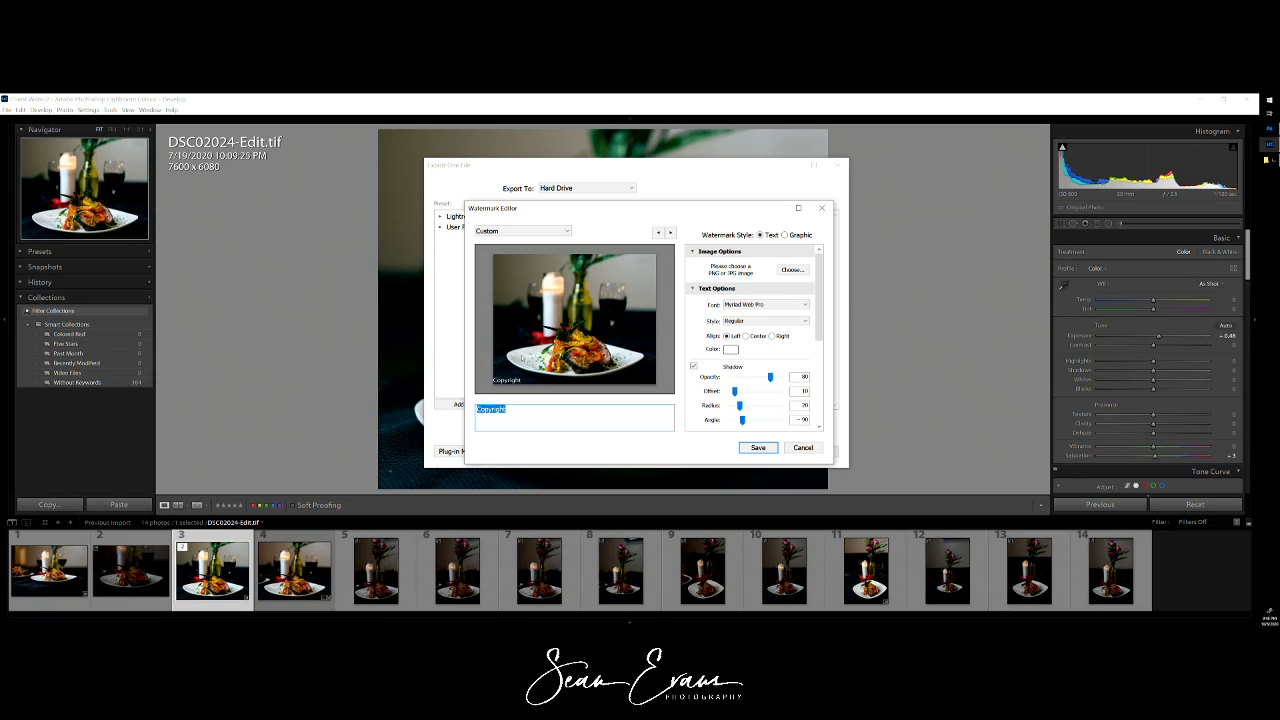
# Step: Replace the default watermark text with the photographer's name followed by "Photography"
pyautogui.moveTo(513, 380)
pyautogui.doubleClick(513, 418)
pyautogui.write('SEan')
pyautogui.press('BackSpace')
pyautogui.press('BackSpace')
pyautogui.press('BackSpace')
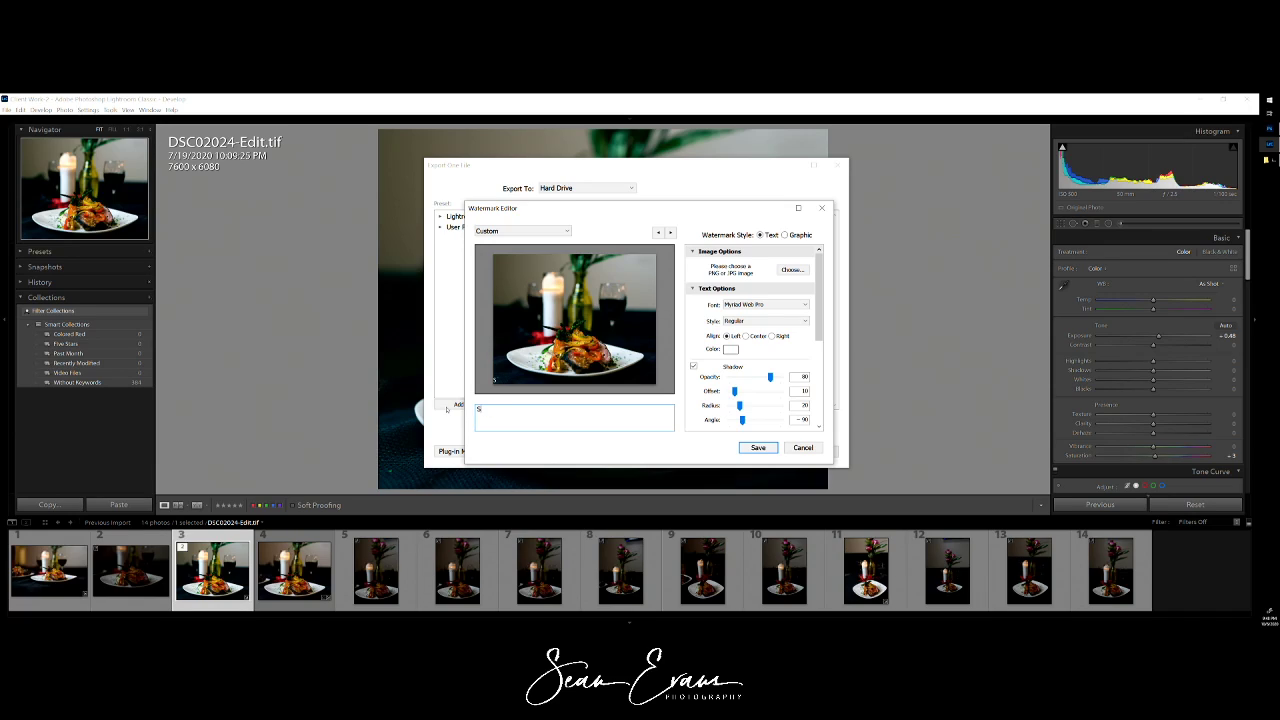
pyautogui.write('E')
pyautogui.write('an Evanm')
pyautogui.write(' Pho')
pyautogui.write('tography')
pyautogui.click(494, 379)
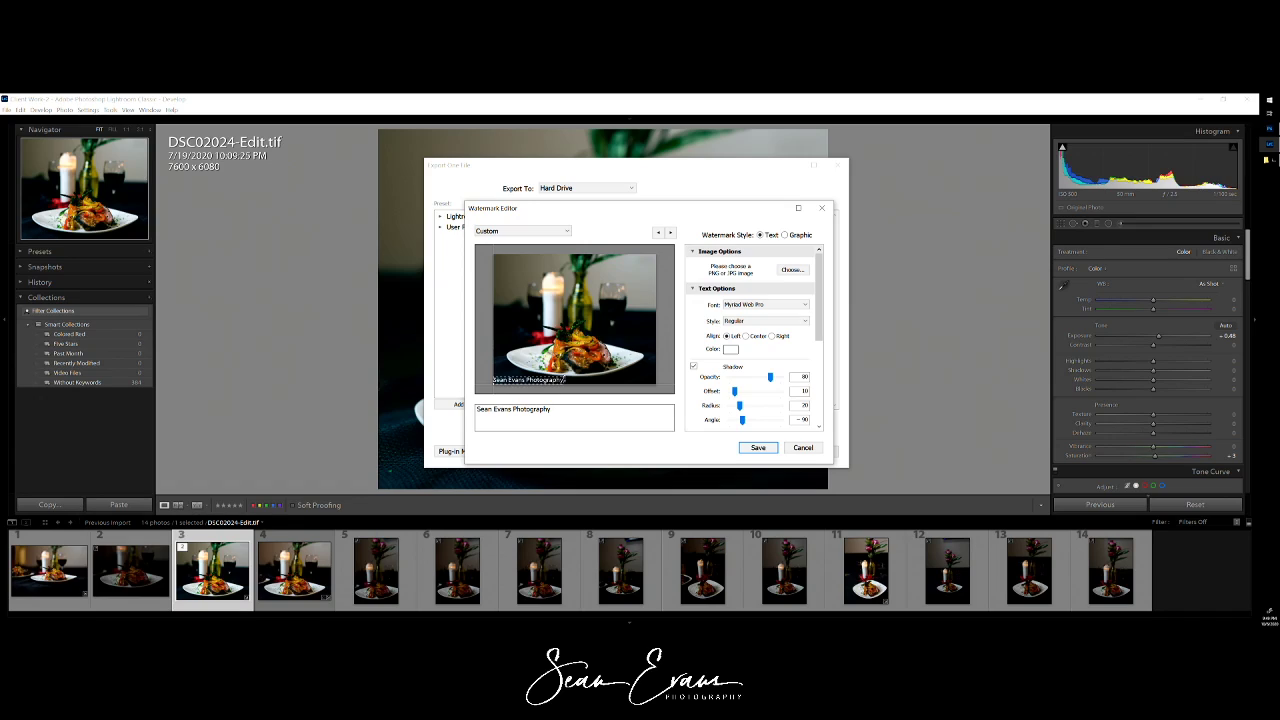
pyautogui.moveTo(563, 379)
pyautogui.mouseDown()
pyautogui.moveTo(636, 366)
pyautogui.moveTo(581, 384)
pyautogui.mouseUp()
# Step: Center-align the watermark text and compare it with the shadow off and on
pyautogui.click(745, 337)
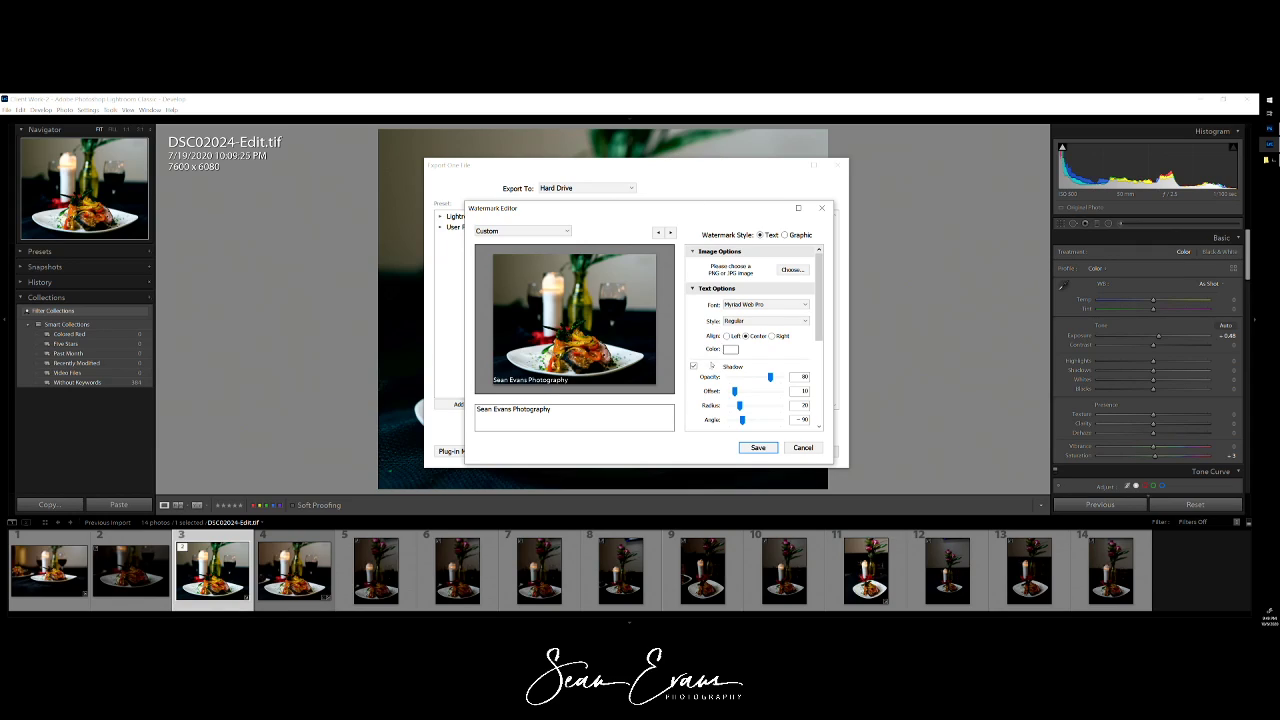
pyautogui.click(694, 366)
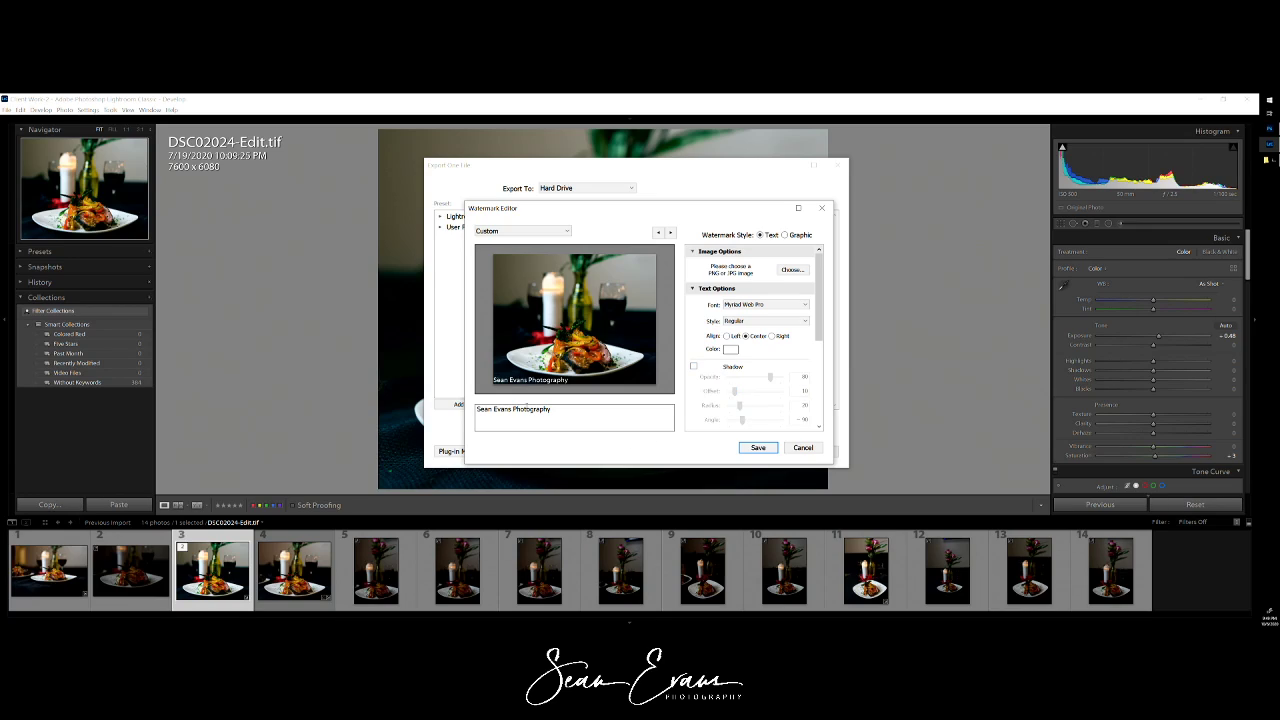
pyautogui.click(694, 366)
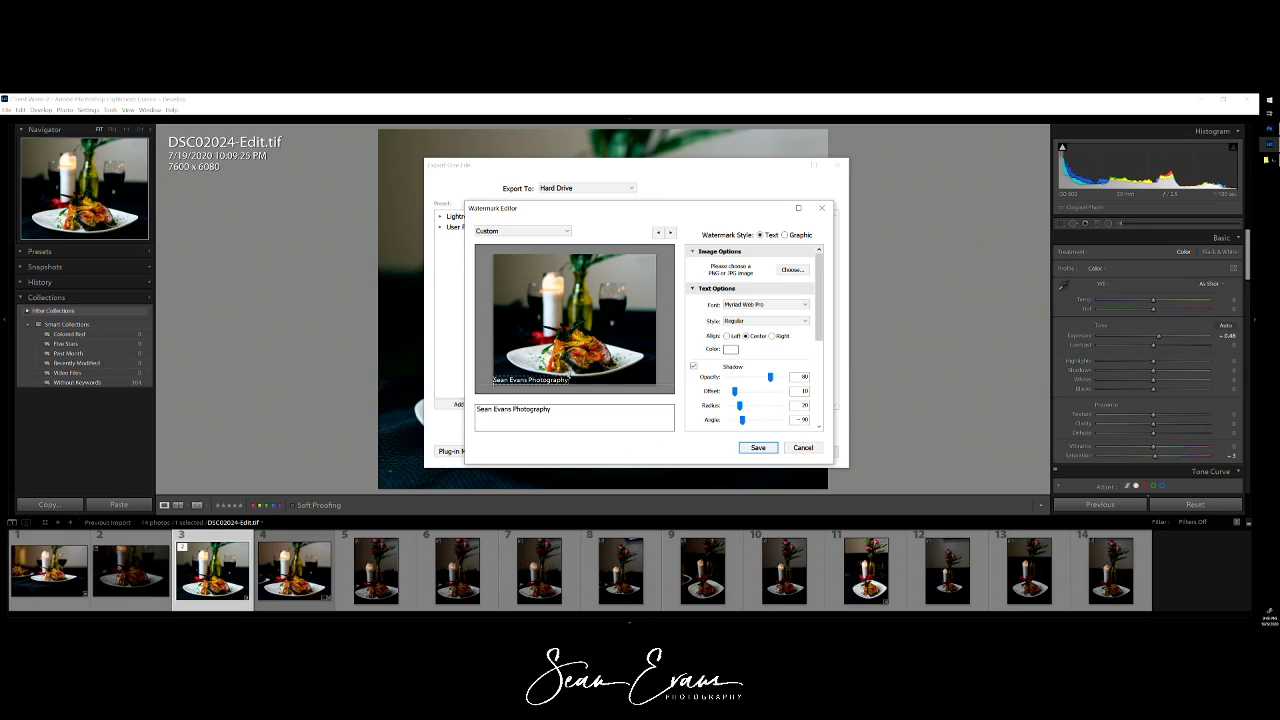
# Step: Enlarge the watermark text to nearly the photo's full width and turn off its shadow
pyautogui.moveTo(568, 380); pyautogui.dragTo(647, 333)
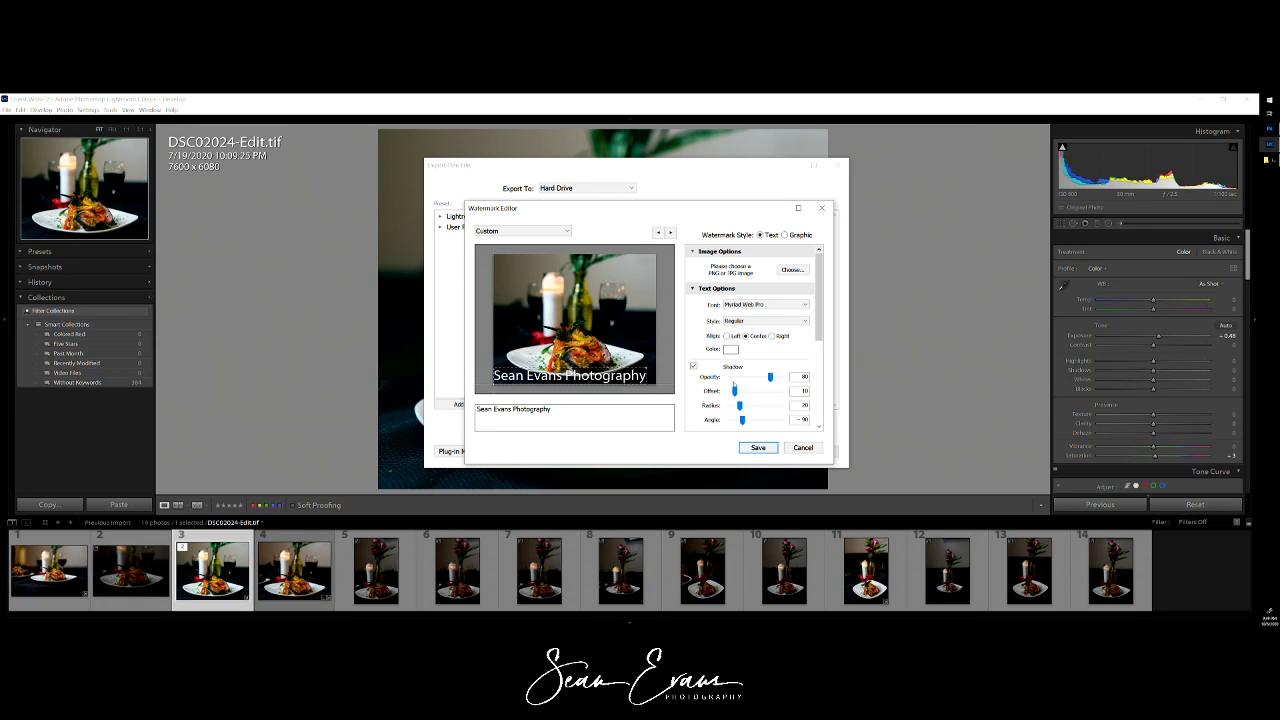
pyautogui.click(694, 368)
pyautogui.click(694, 368)
pyautogui.click(694, 368)
pyautogui.click(694, 368)
pyautogui.click(694, 368)
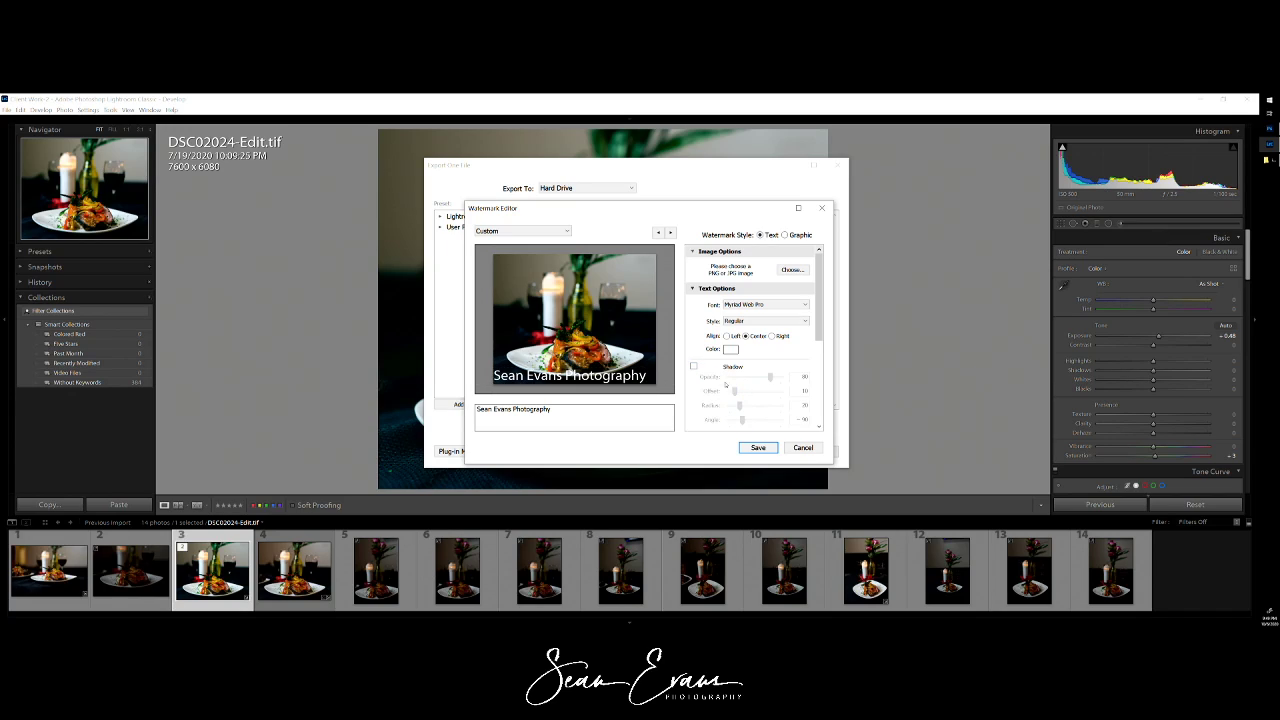
# Step: Scale the watermark text back down to less than half of the photo's width
pyautogui.moveTo(650, 370)
pyautogui.moveTo(648, 368); pyautogui.dragTo(595, 378)
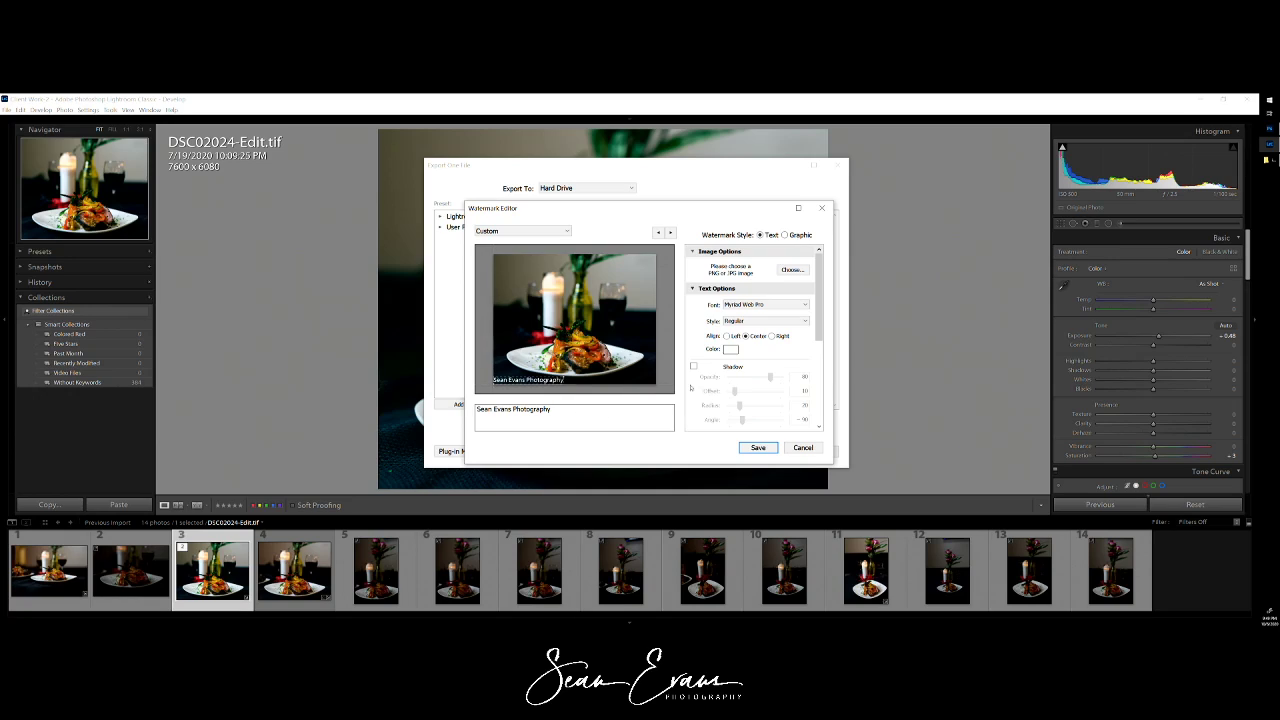
pyautogui.moveTo(818, 329); pyautogui.dragTo(818, 337)
pyautogui.click(724, 422)
pyautogui.scroll(3, 750, 330)
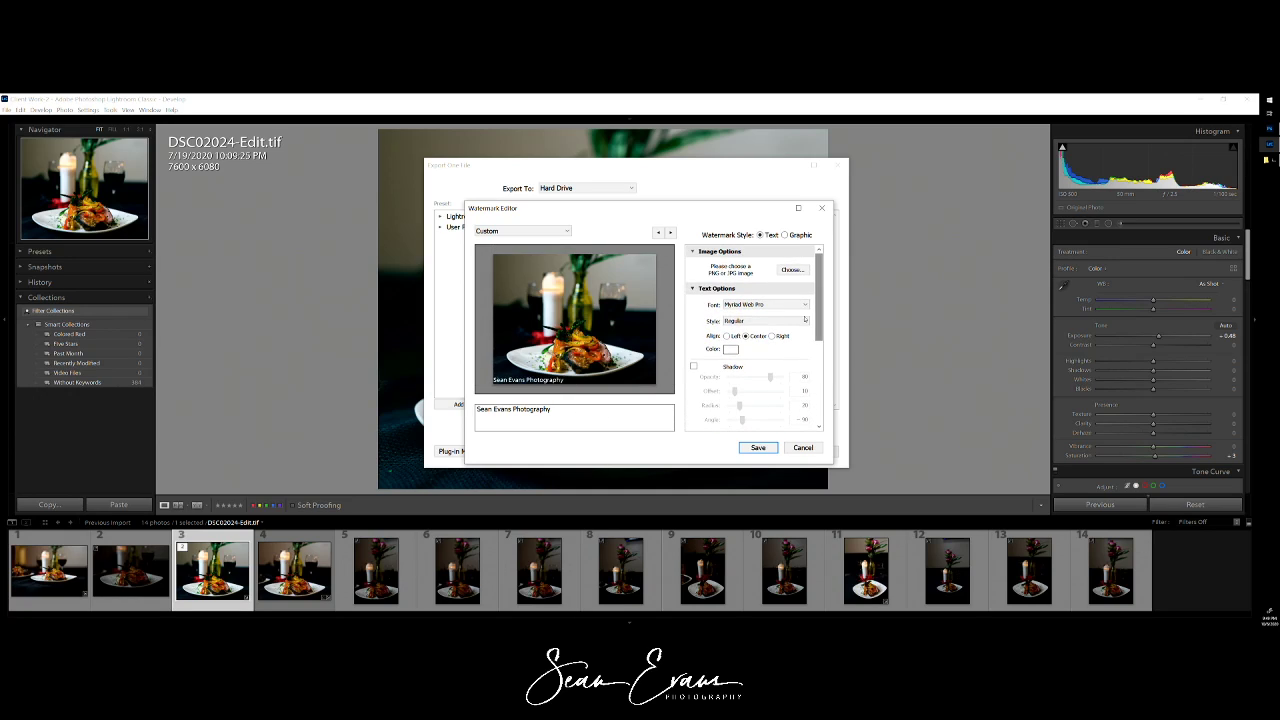
# Step: Set the watermark's opacity to 45 and its proportional size to 24
pyautogui.click(716, 288)
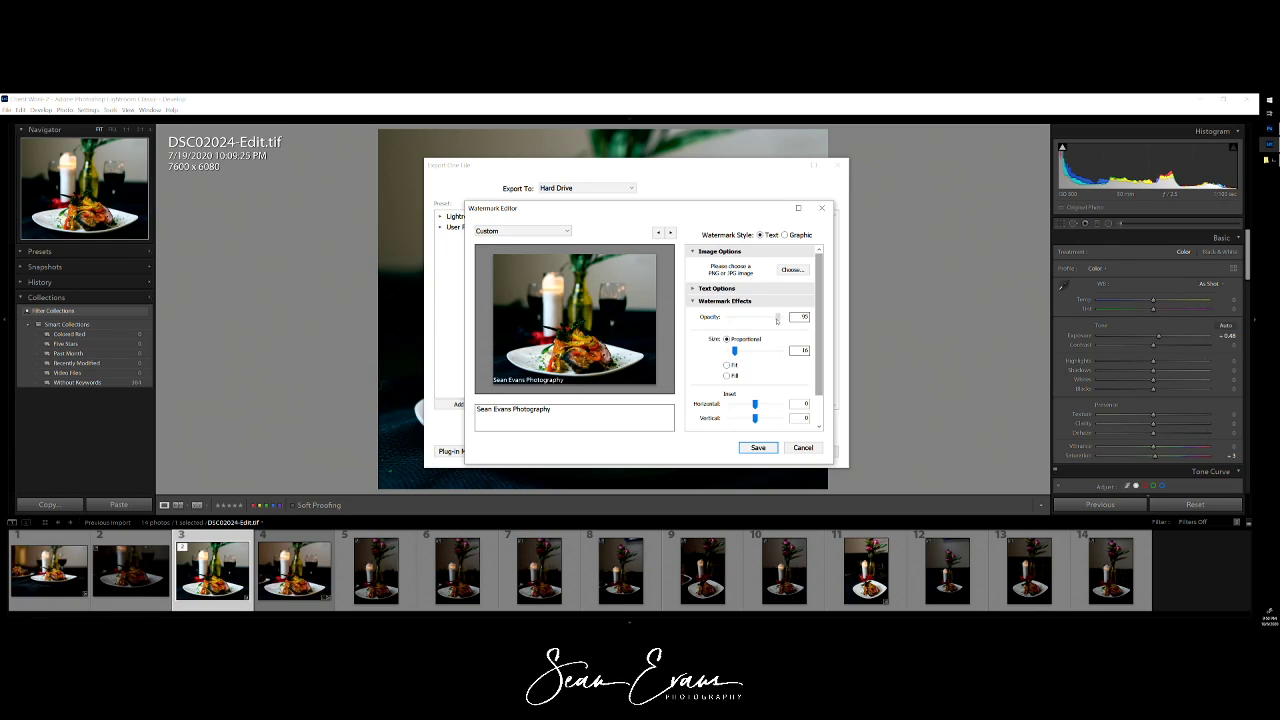
pyautogui.moveTo(780, 317); pyautogui.dragTo(685, 329)
pyautogui.moveTo(730, 317)
pyautogui.mouseDown()
pyautogui.moveTo(791, 324)
pyautogui.moveTo(705, 324)
pyautogui.moveTo(781, 320)
pyautogui.moveTo(731, 320)
pyautogui.moveTo(782, 326)
pyautogui.moveTo(751, 329)
pyautogui.mouseUp()
pyautogui.click(515, 382)
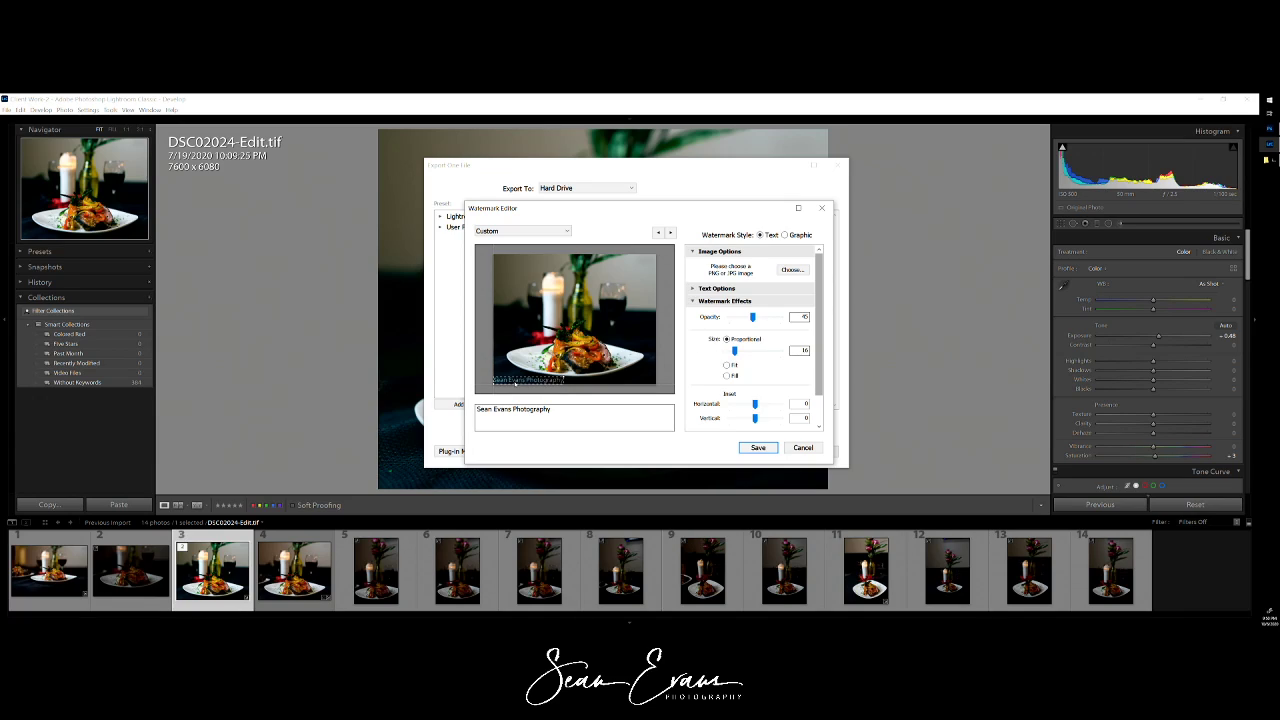
pyautogui.moveTo(734, 351)
pyautogui.mouseDown()
pyautogui.moveTo(786, 357)
pyautogui.moveTo(731, 351)
pyautogui.mouseUp()
pyautogui.moveTo(731, 351)
pyautogui.mouseDown()
pyautogui.moveTo(752, 351)
pyautogui.moveTo(737, 351)
pyautogui.mouseUp()
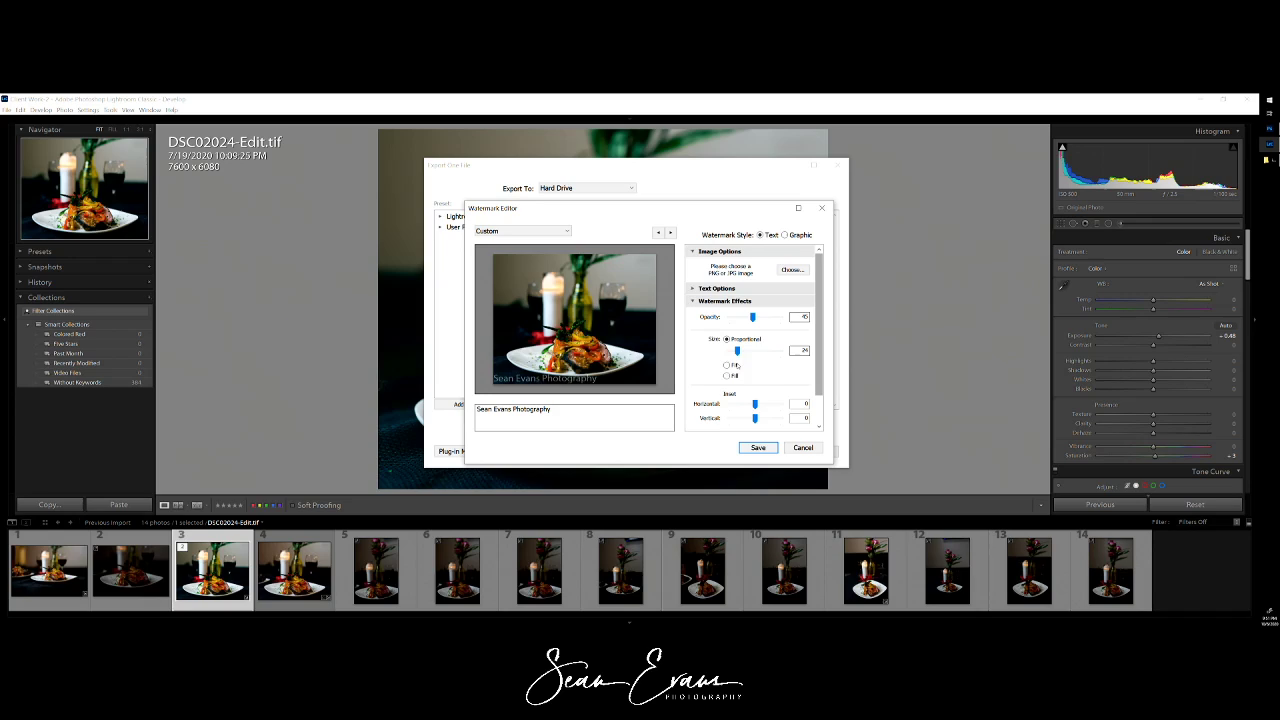
# Step: Try the watermark at several edge and corner anchors of the photo and anchor it at the center
pyautogui.scroll(-2, 813, 353)
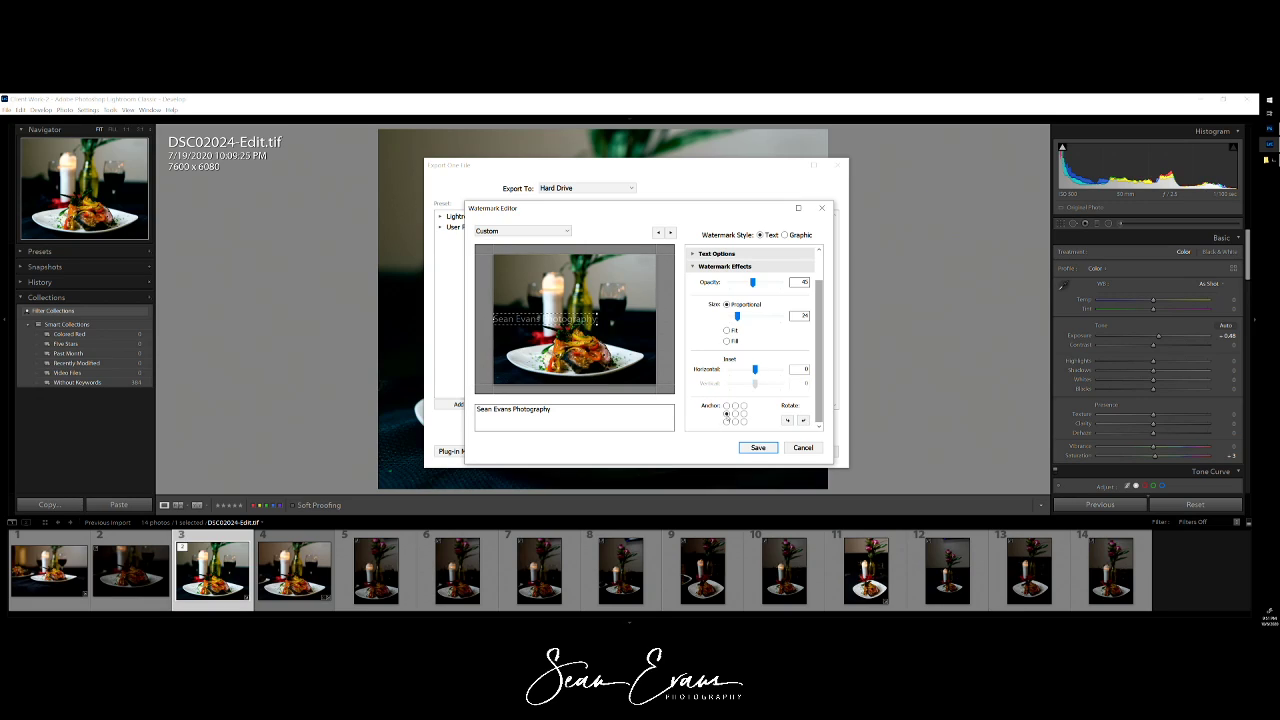
pyautogui.click(727, 405)
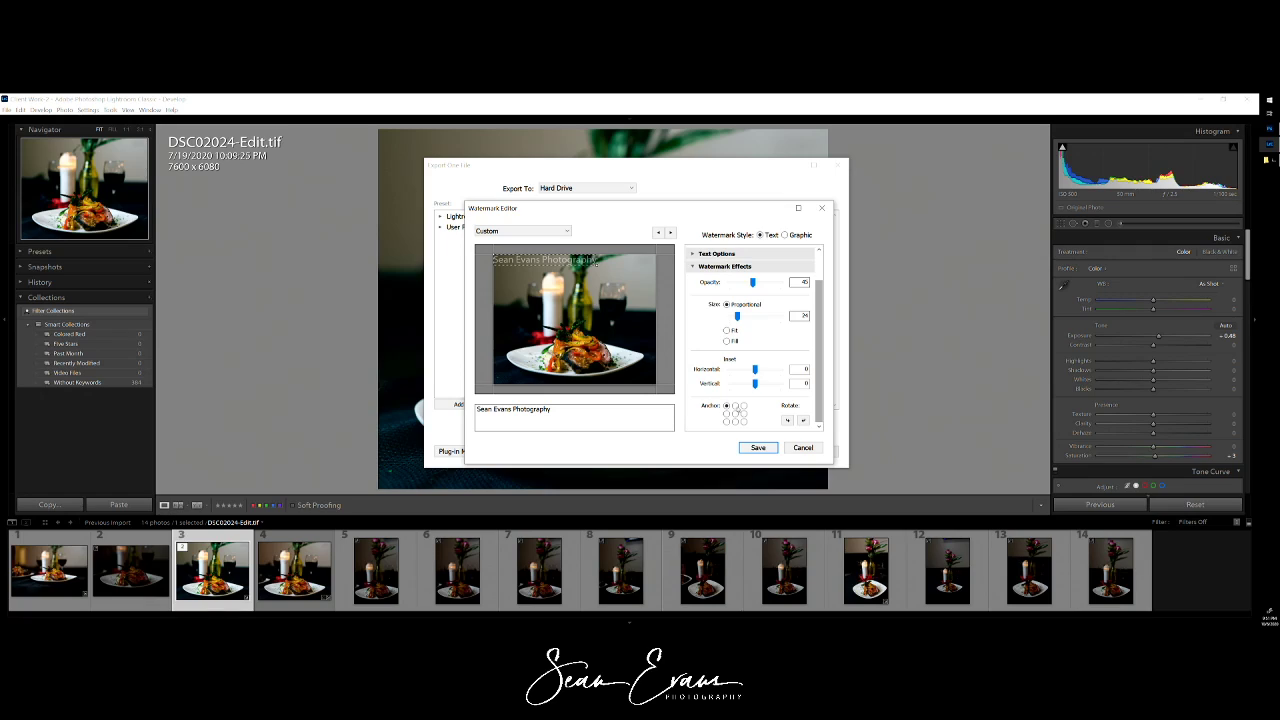
pyautogui.click(736, 405)
pyautogui.click(744, 405)
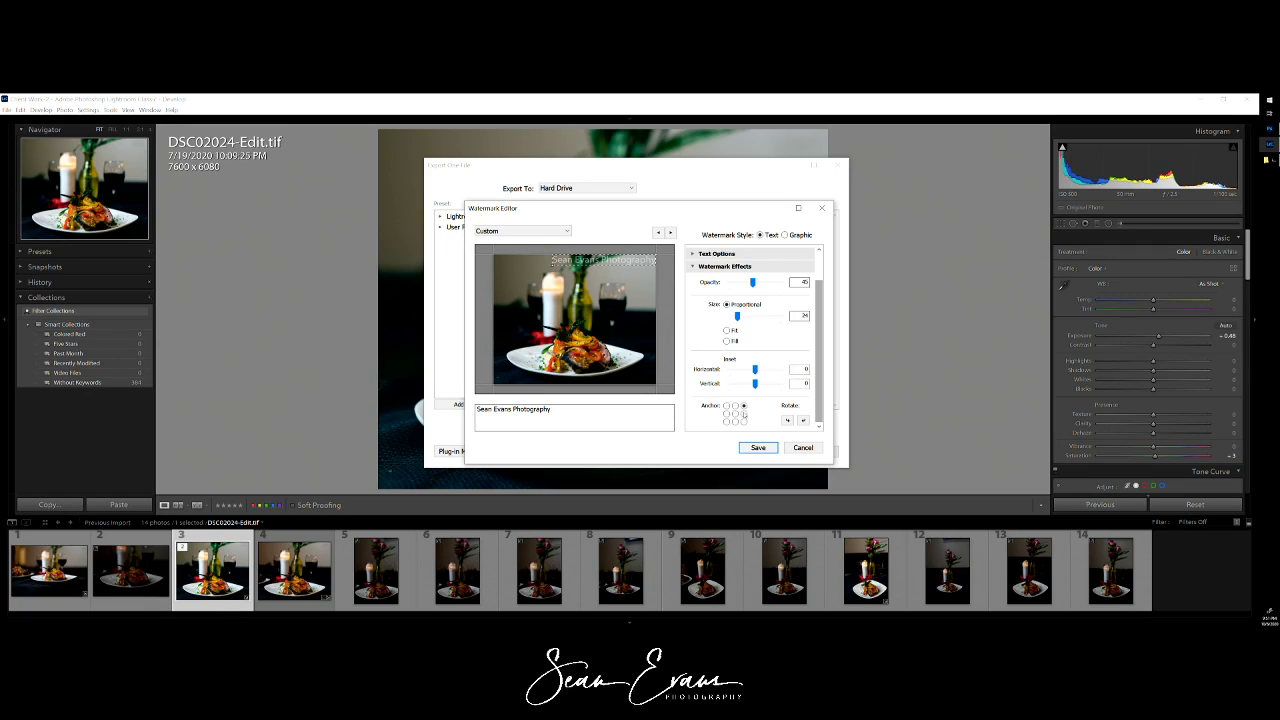
pyautogui.click(743, 413)
pyautogui.click(743, 422)
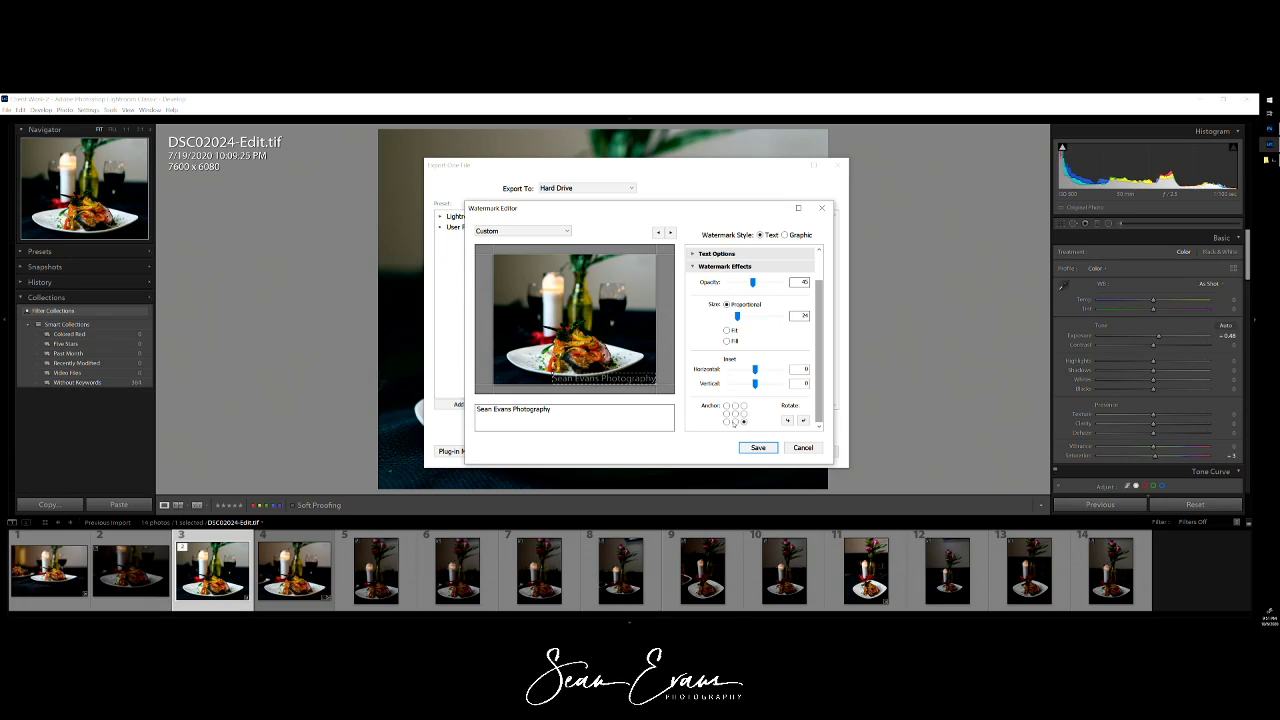
pyautogui.click(736, 421)
pyautogui.click(736, 413)
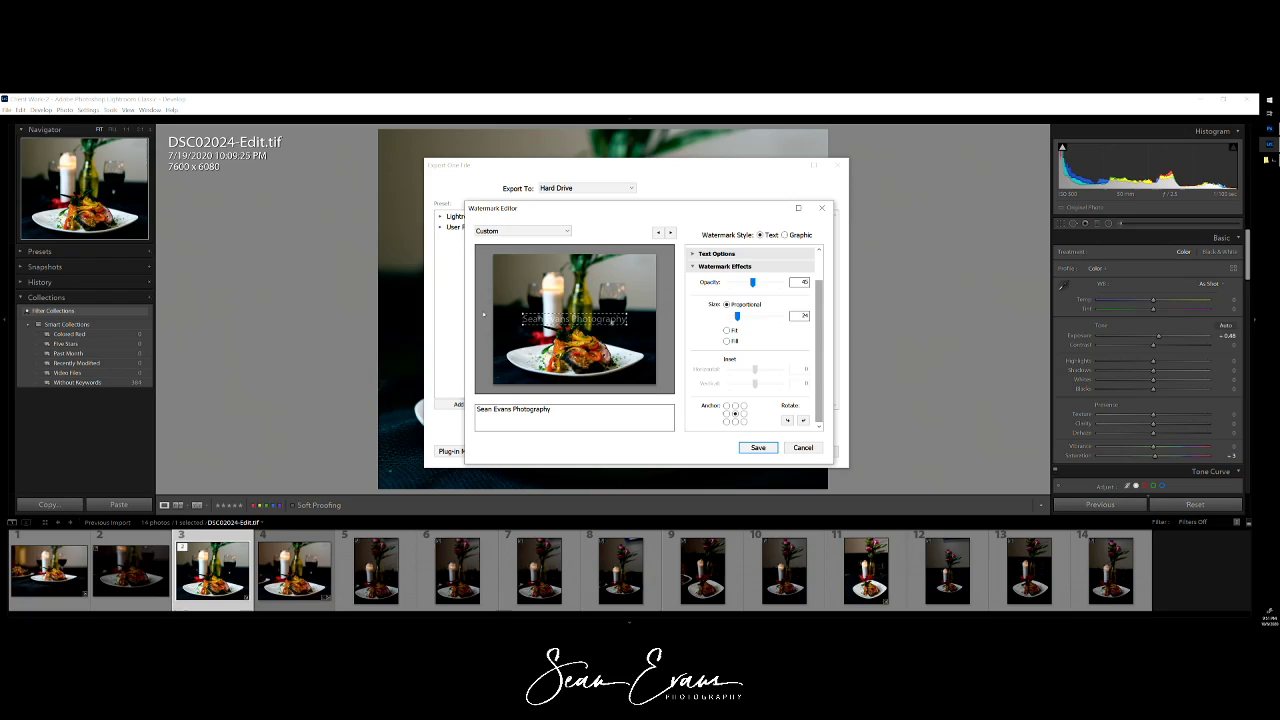
# Step: Try rotating the watermark and return it to its horizontal orientation
pyautogui.click(787, 421)
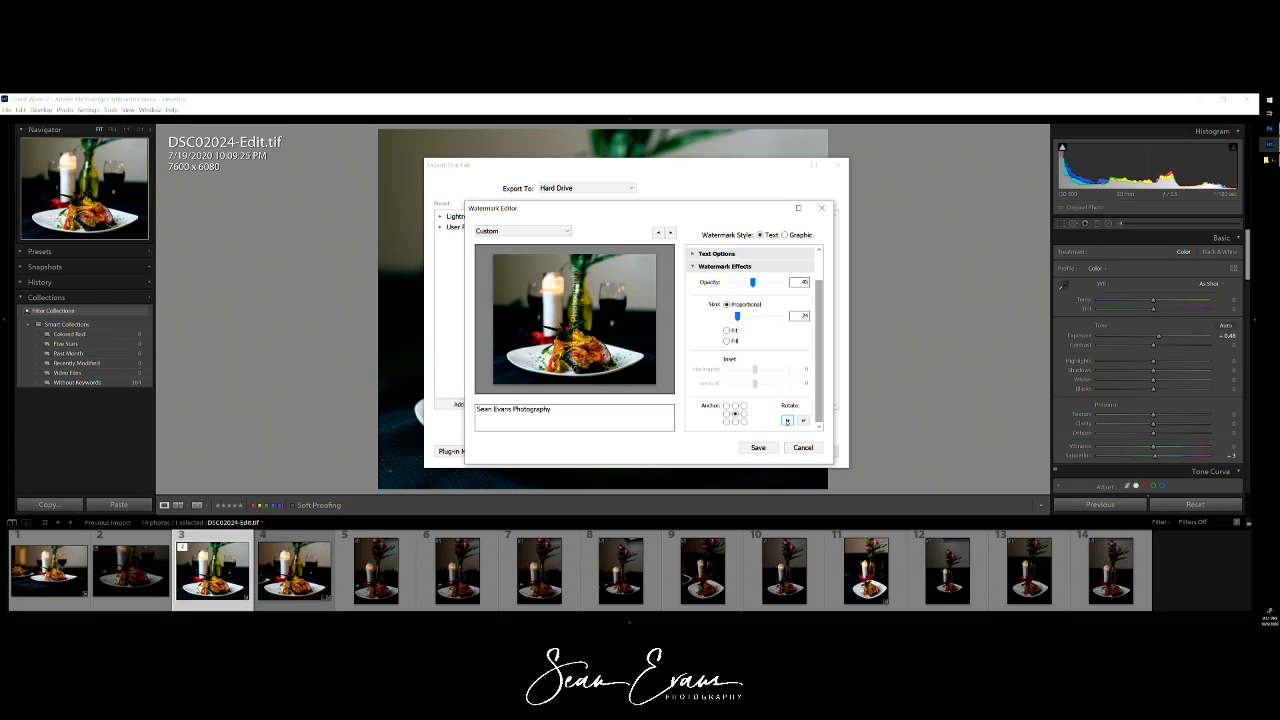
pyautogui.click(787, 421)
pyautogui.click(787, 421)
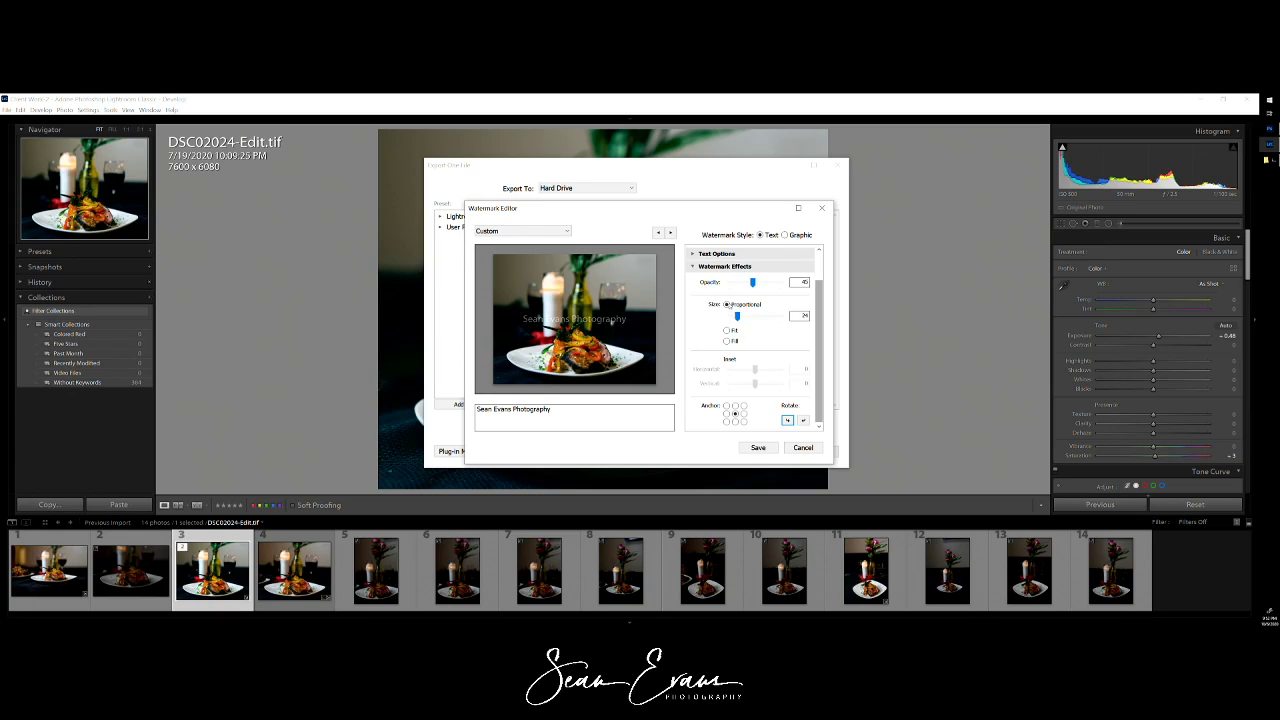
# Step: Size the watermark to Fit the photo's width and set its opacity to about 41
pyautogui.click(728, 331)
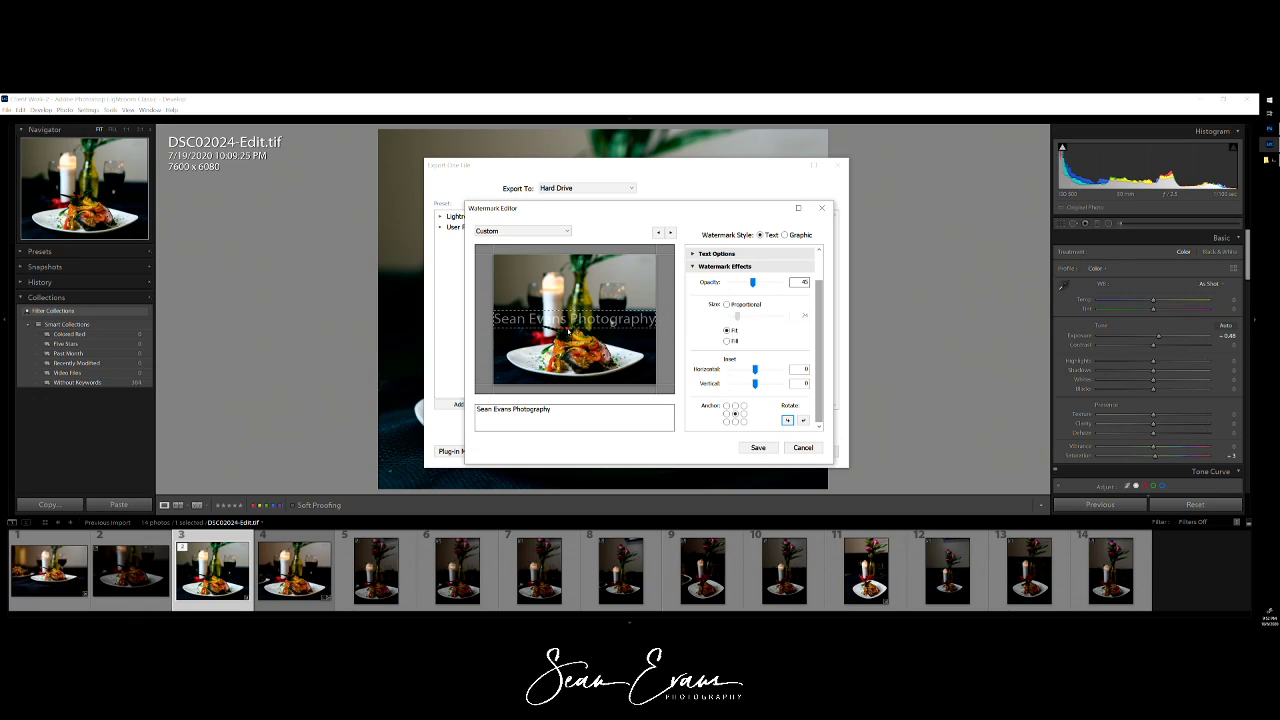
pyautogui.moveTo(757, 283); pyautogui.dragTo(792, 287)
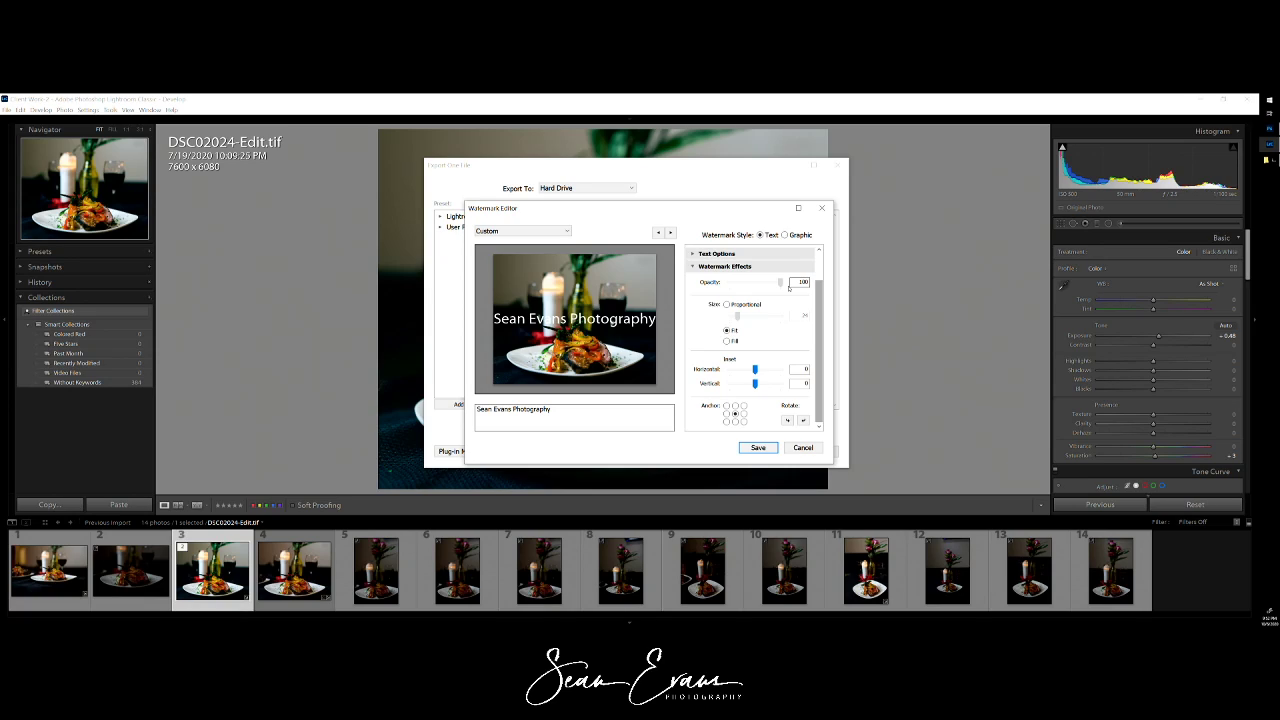
pyautogui.moveTo(784, 285); pyautogui.dragTo(750, 285)
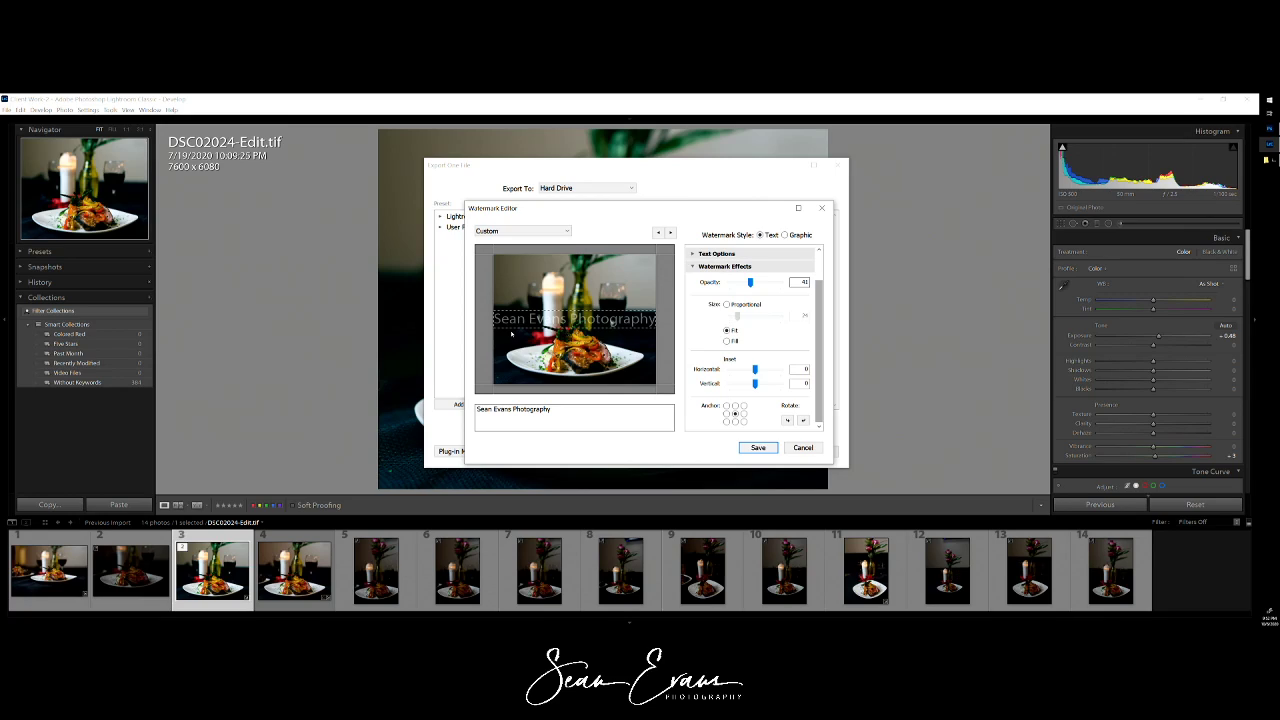
# Step: Change the watermark text to the photographer's name followed by " - Unedited"
pyautogui.click(513, 409)
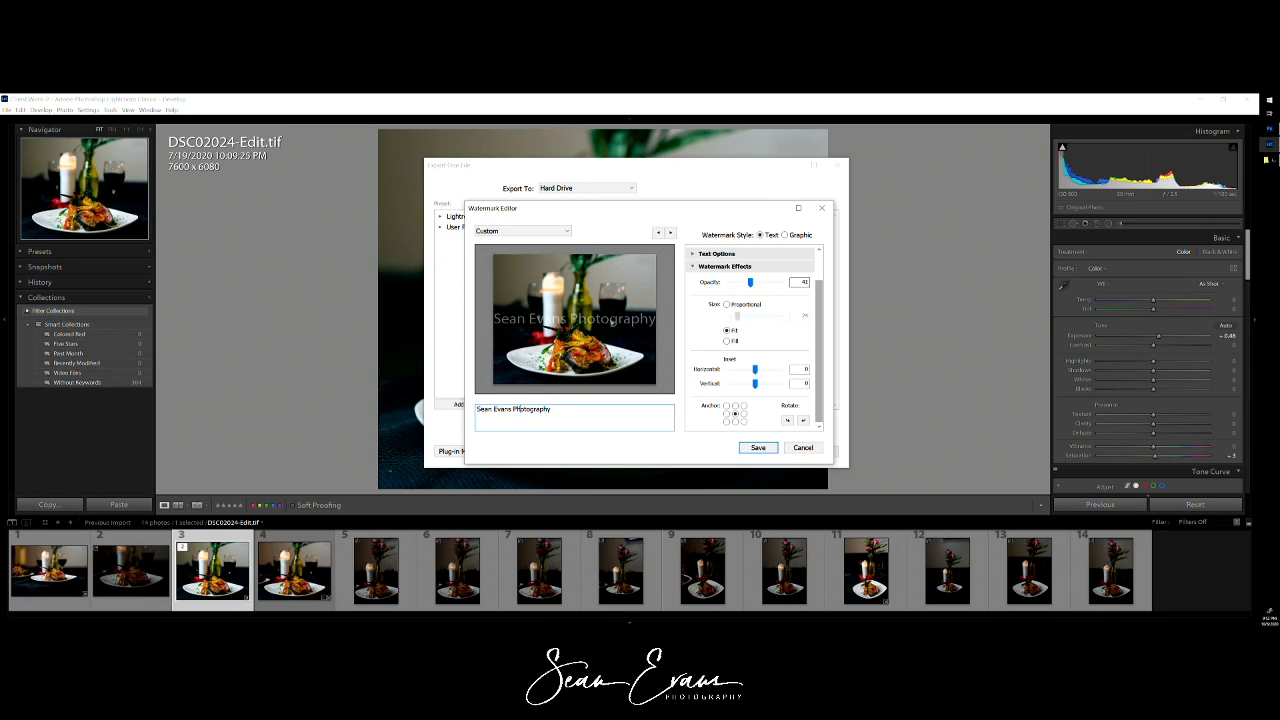
pyautogui.click(513, 409)
pyautogui.moveTo(514, 409); pyautogui.dragTo(575, 409)
pyautogui.write('Unedited')
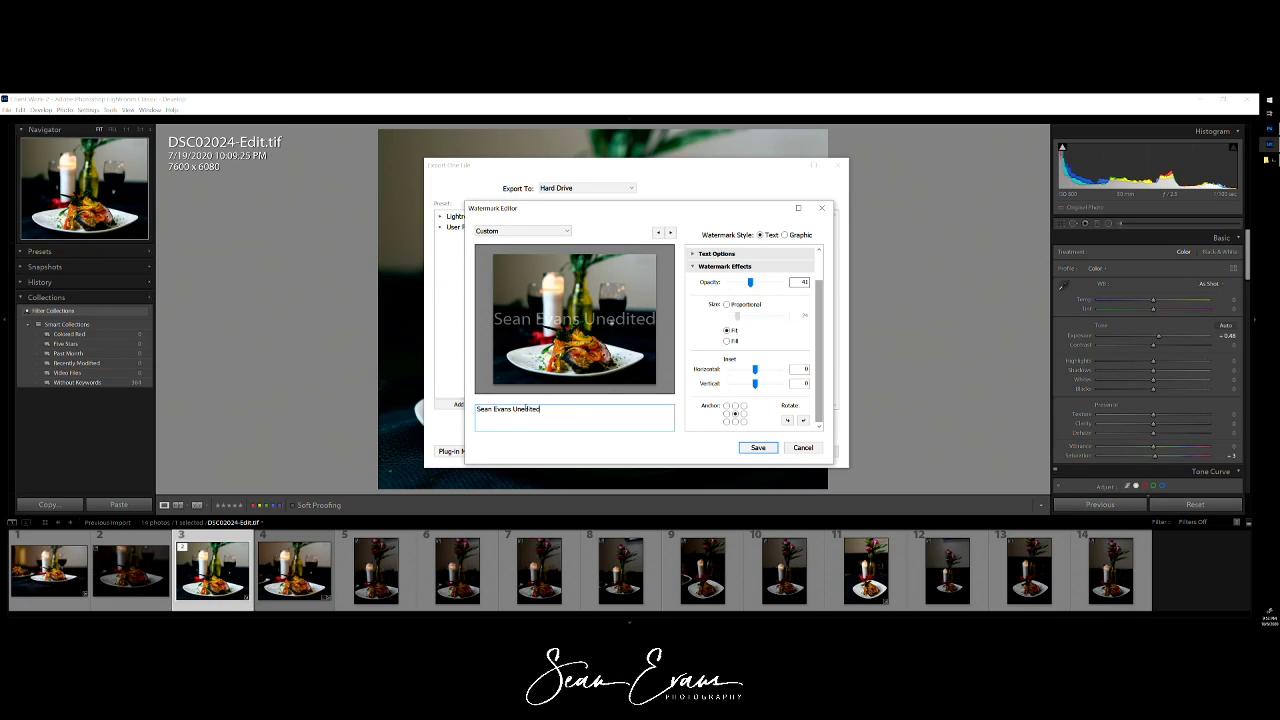
pyautogui.click(516, 418)
pyautogui.press('BackSpace')
pyautogui.write('|')
pyautogui.press('BackSpace')
pyautogui.write('-')
pyautogui.press('BackSpace')
pyautogui.write('-')
# Step: Save the watermark settings as a new preset named SETEXT and finish editing the watermark
pyautogui.click(522, 231)
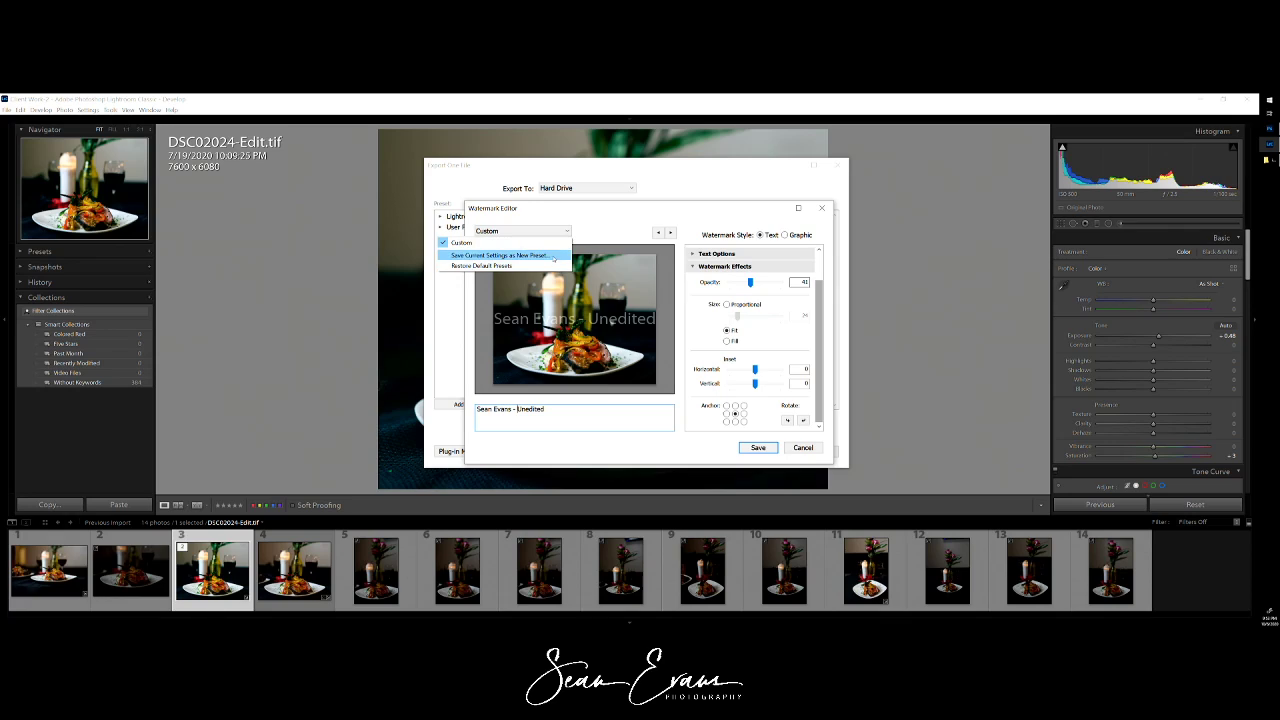
pyautogui.click(505, 258)
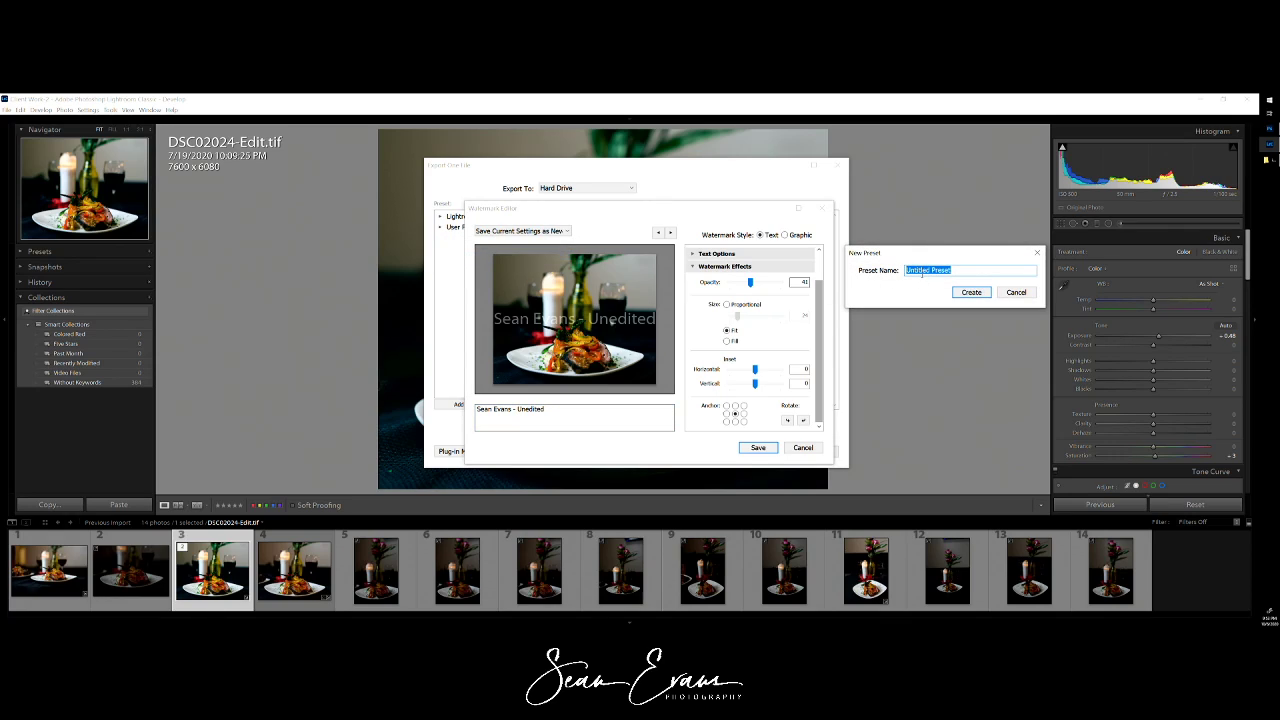
pyautogui.write('SETEXT')
pyautogui.press('Return')
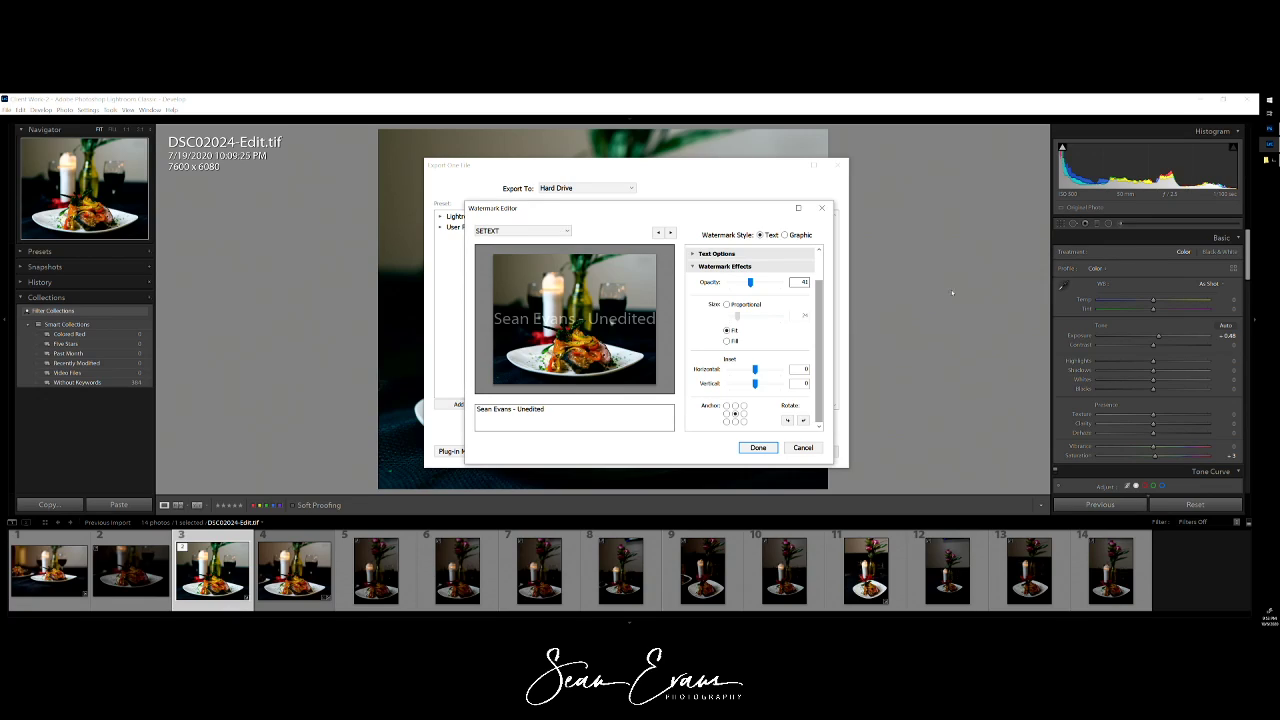
pyautogui.click(757, 447)
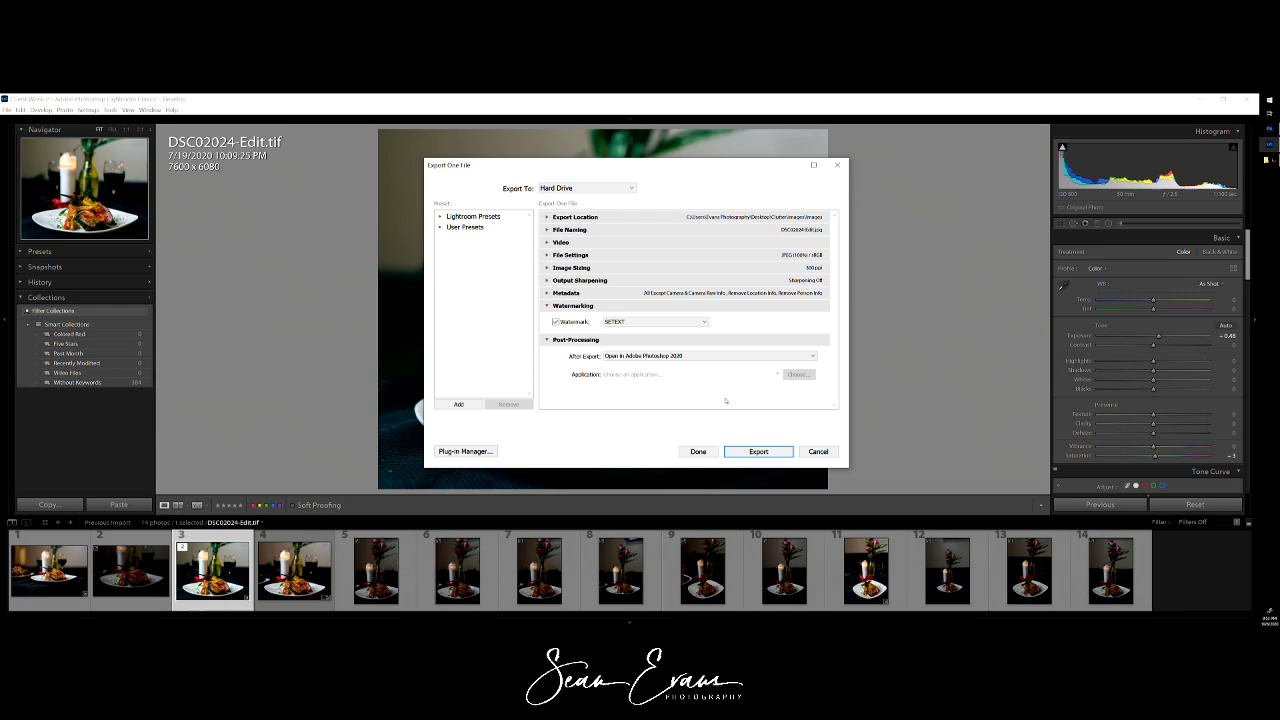
# Step: Export the photo with the SETEXT watermark to the Brand Assets images folder, overwriting the existing file
pyautogui.click(758, 451)
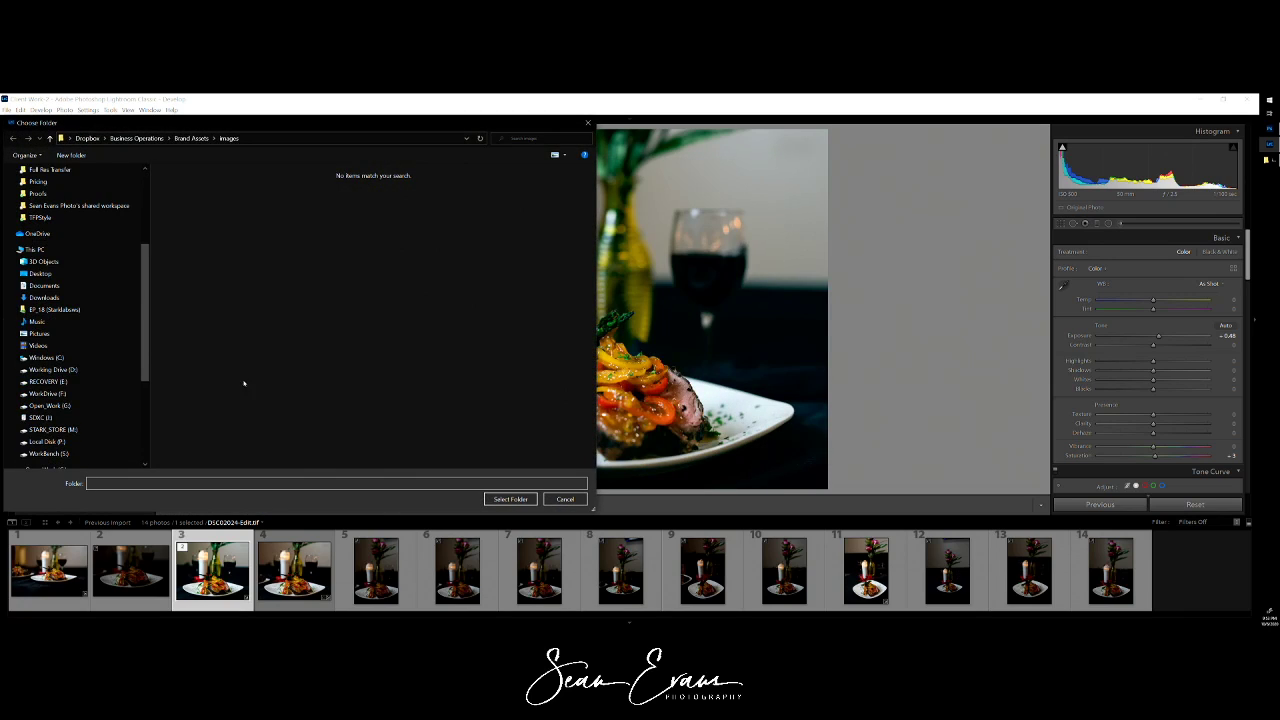
pyautogui.click(494, 500)
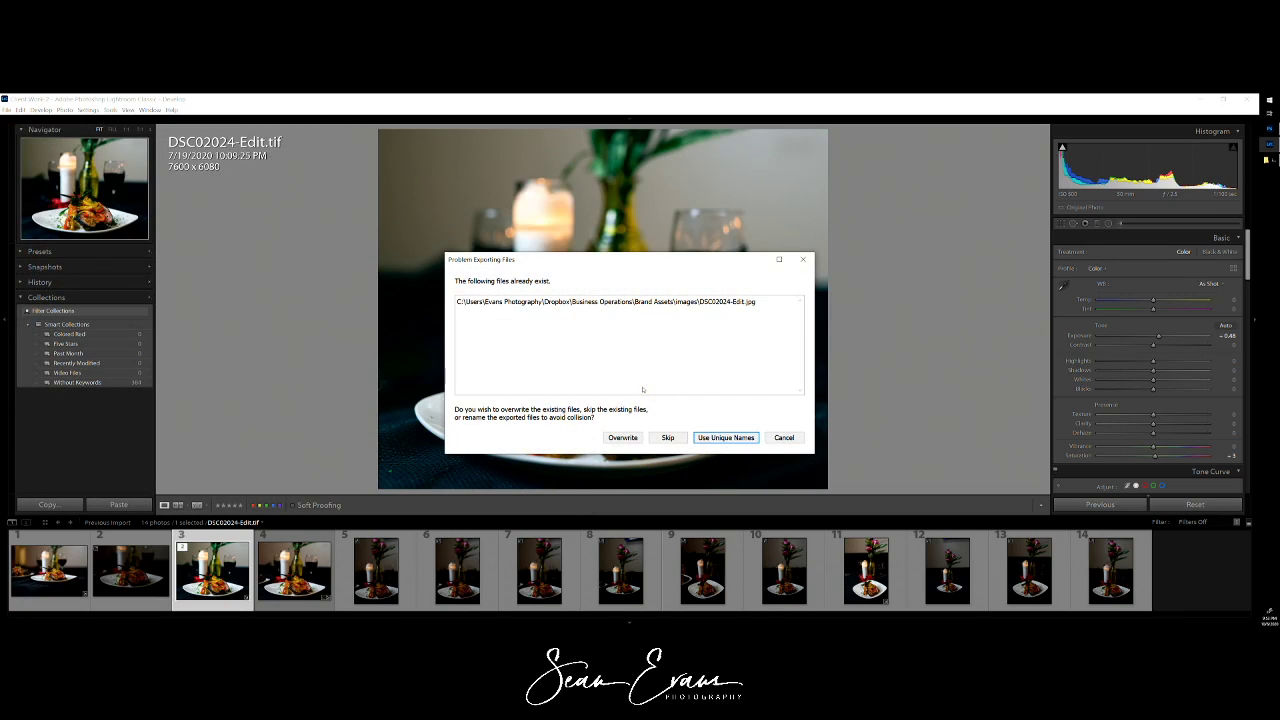
pyautogui.click(622, 437)
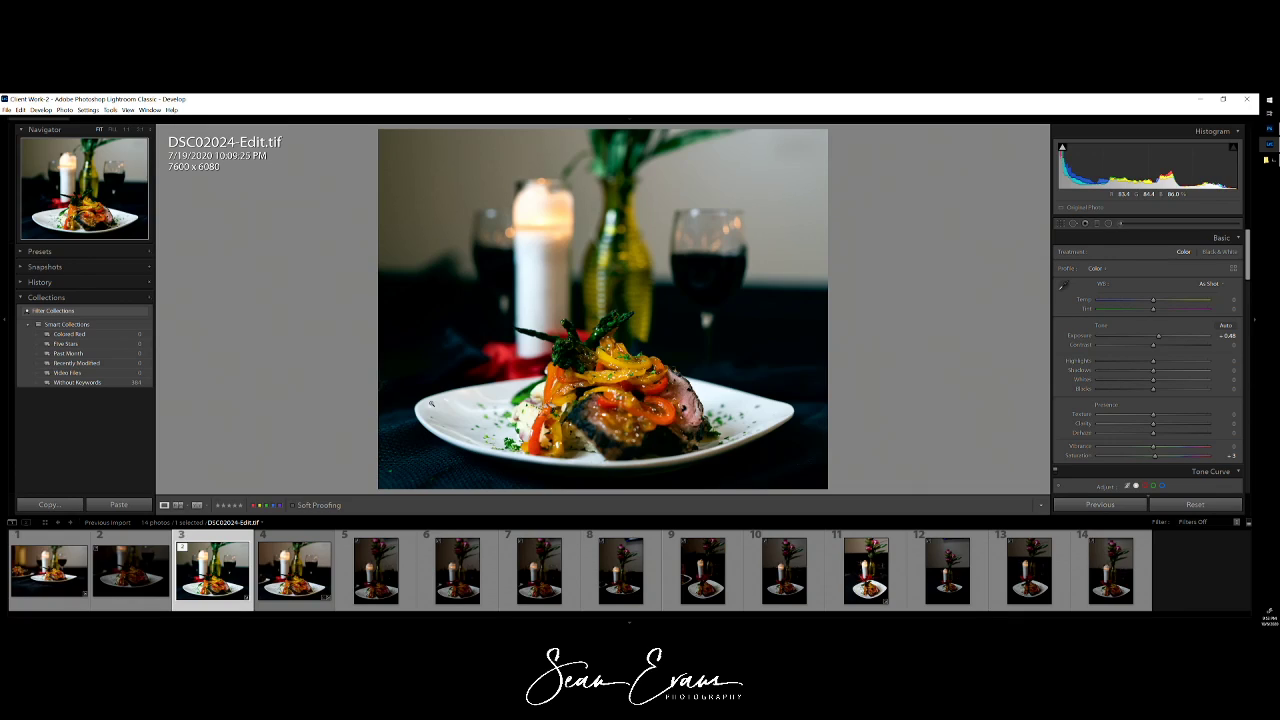
# Step: Switch to Photoshop, examine the exported photo's text watermark up close and as a whole, and return to Lightroom Classic
pyautogui.hotkey('alt', 'Tab')
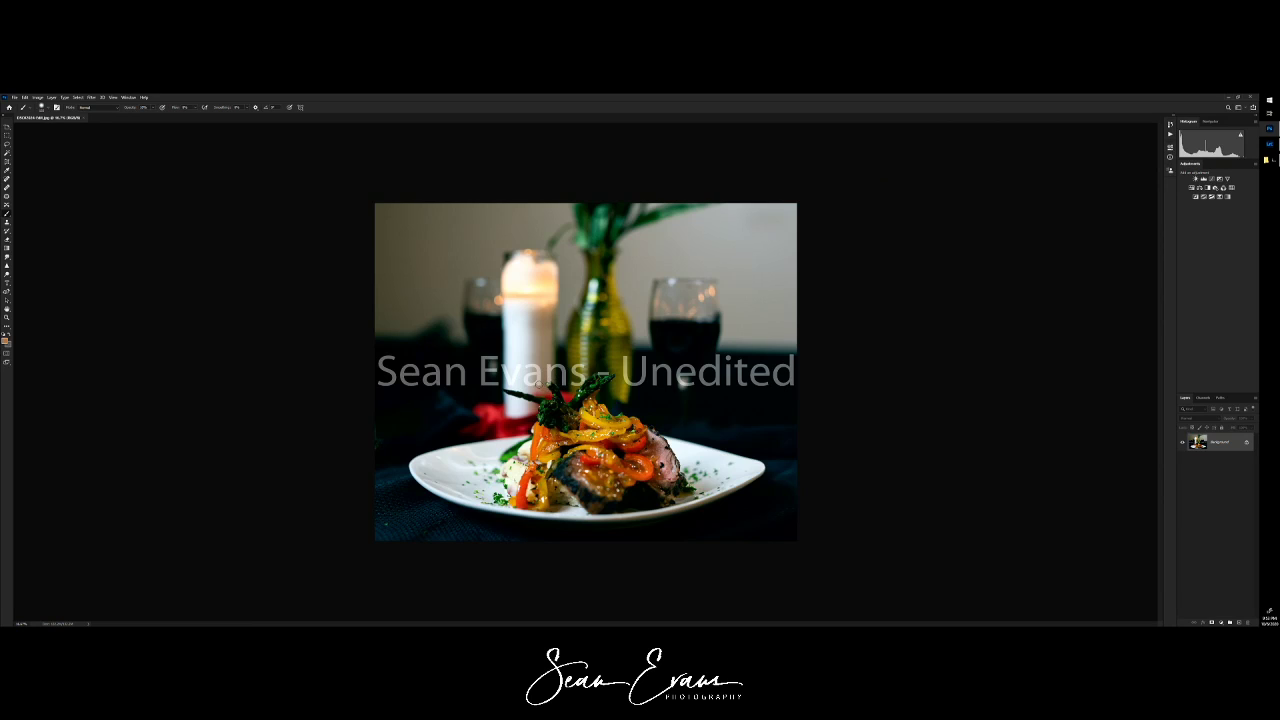
pyautogui.press('z')
pyautogui.moveTo(550, 384); pyautogui.dragTo(550, 385)
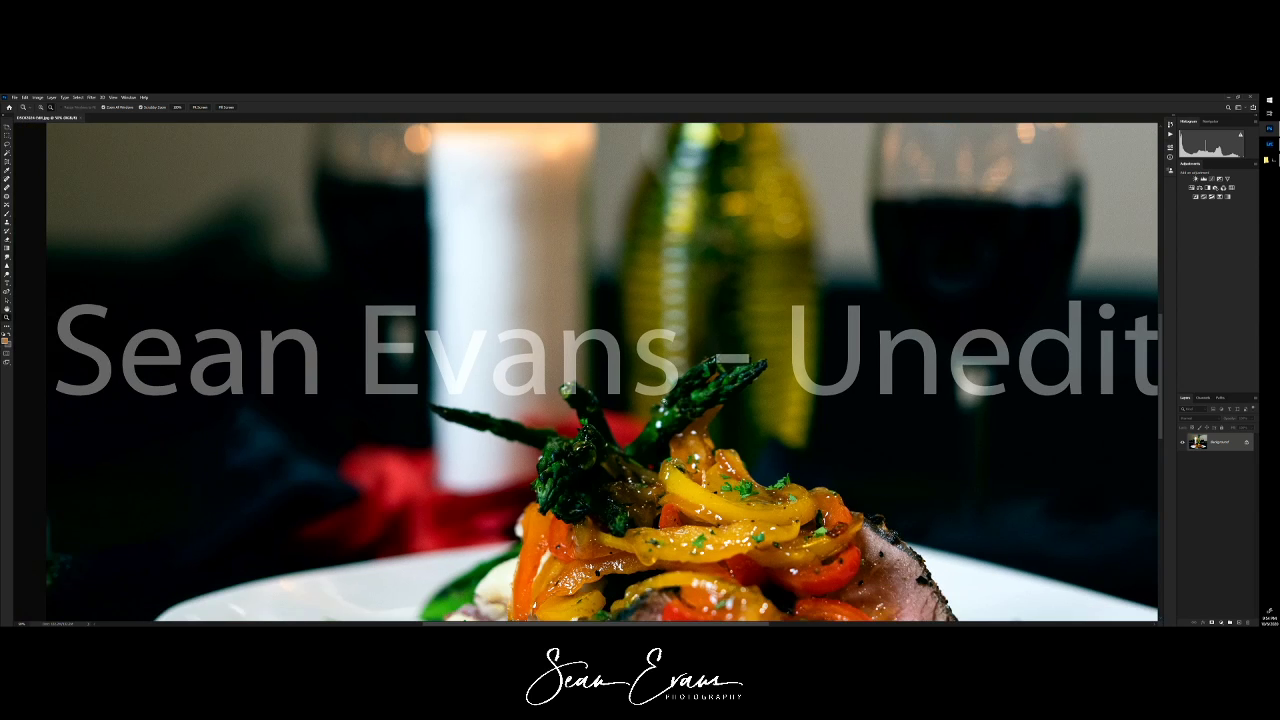
pyautogui.moveTo(660, 402); pyautogui.dragTo(641, 399)
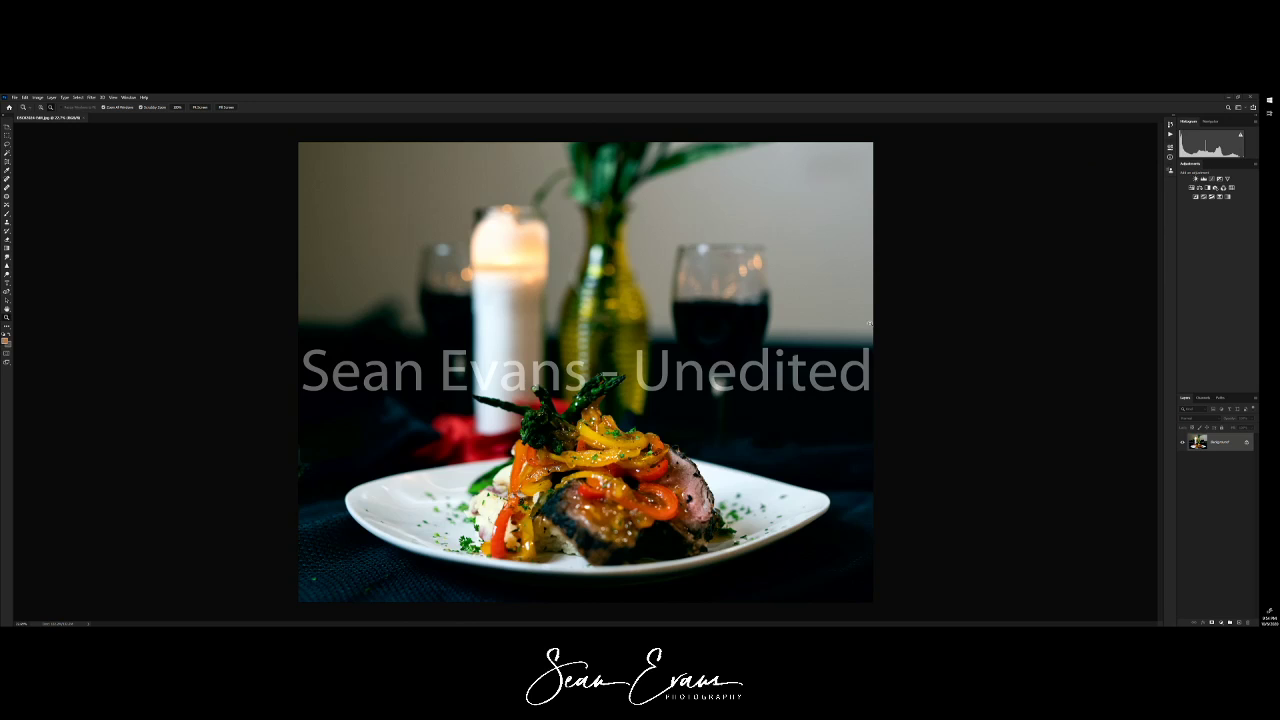
pyautogui.click(1228, 97)
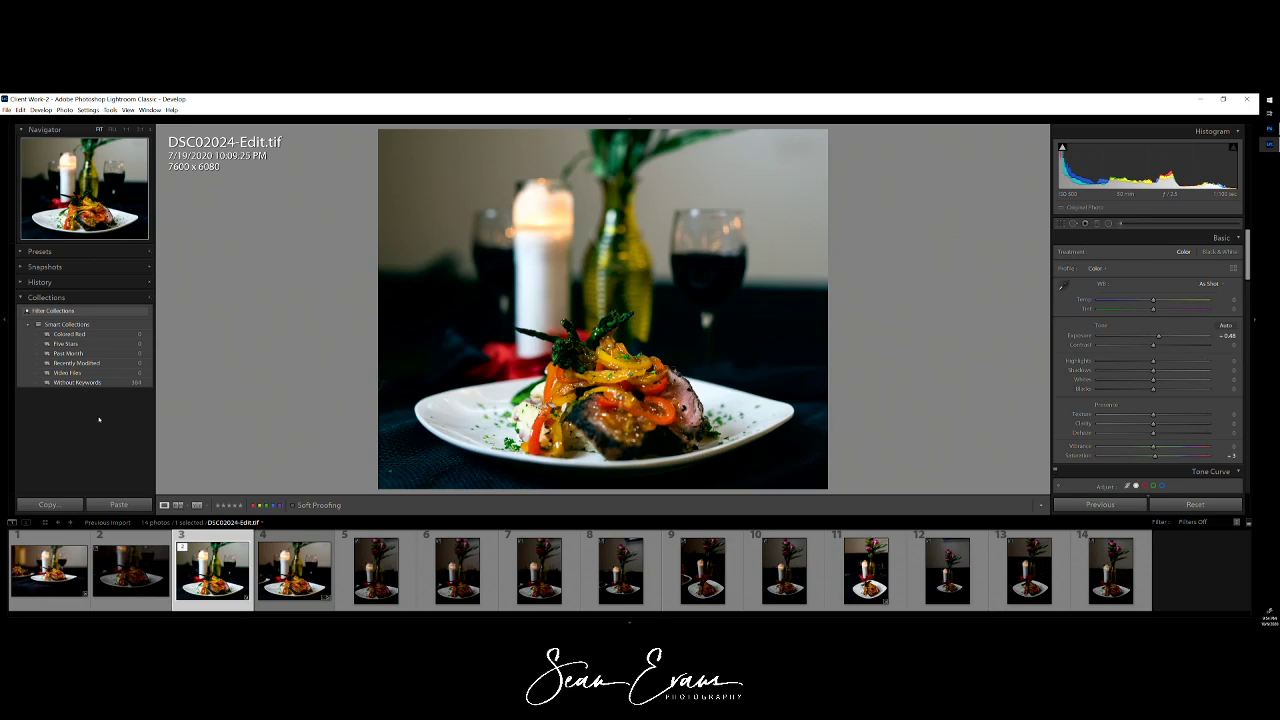
# Step: Open the export settings for the same photo and open its SETEXT watermark in the Watermark Editor
pyautogui.click(6, 109)
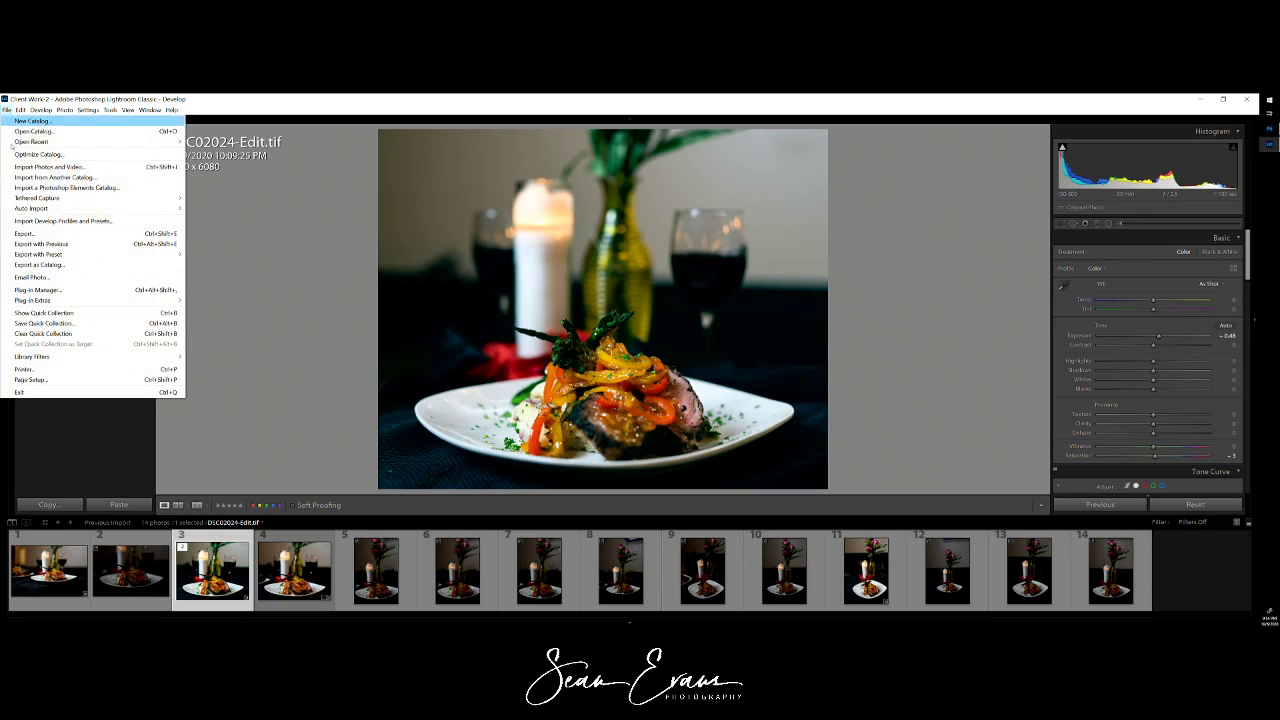
pyautogui.click(22, 233)
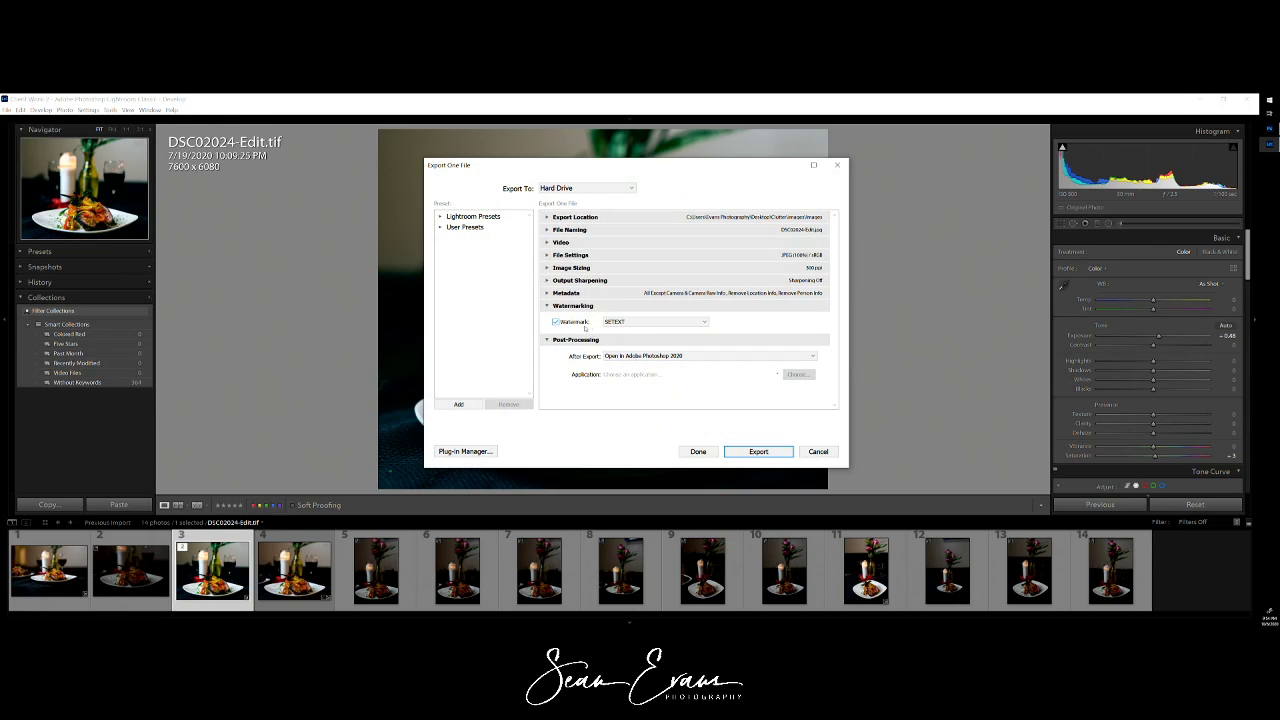
pyautogui.click(640, 321)
pyautogui.click(640, 358)
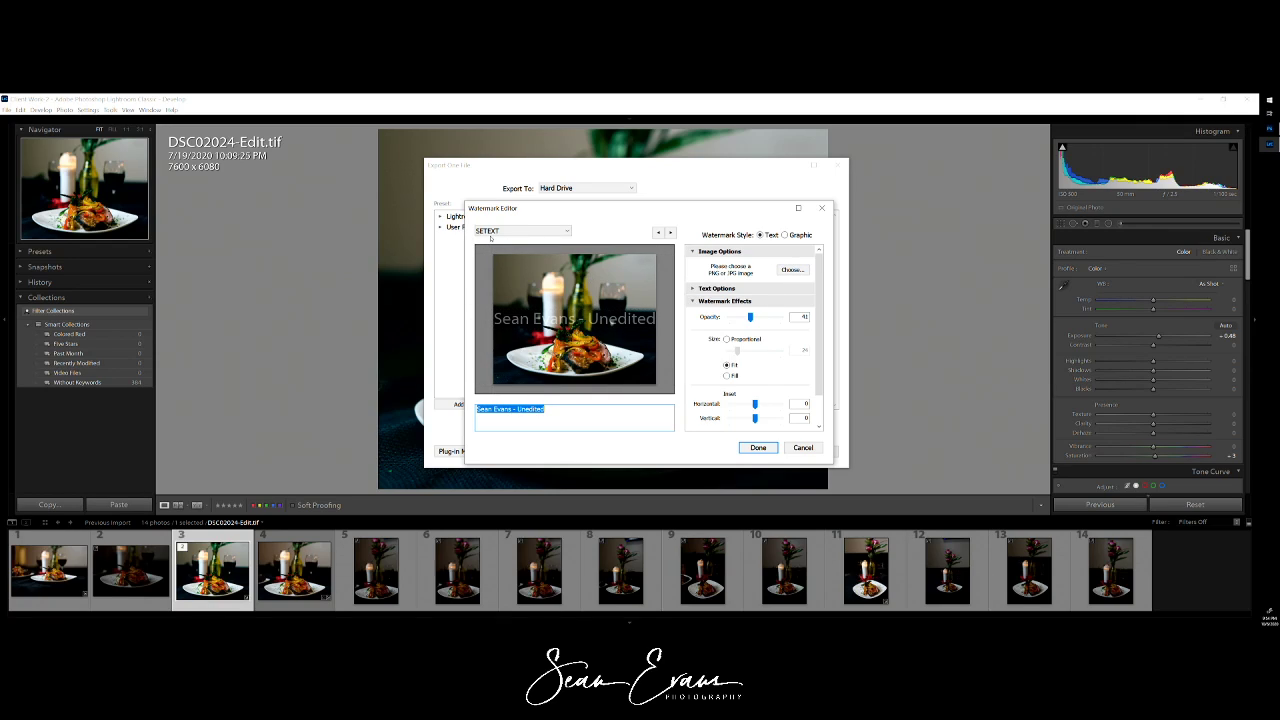
pyautogui.click(544, 233)
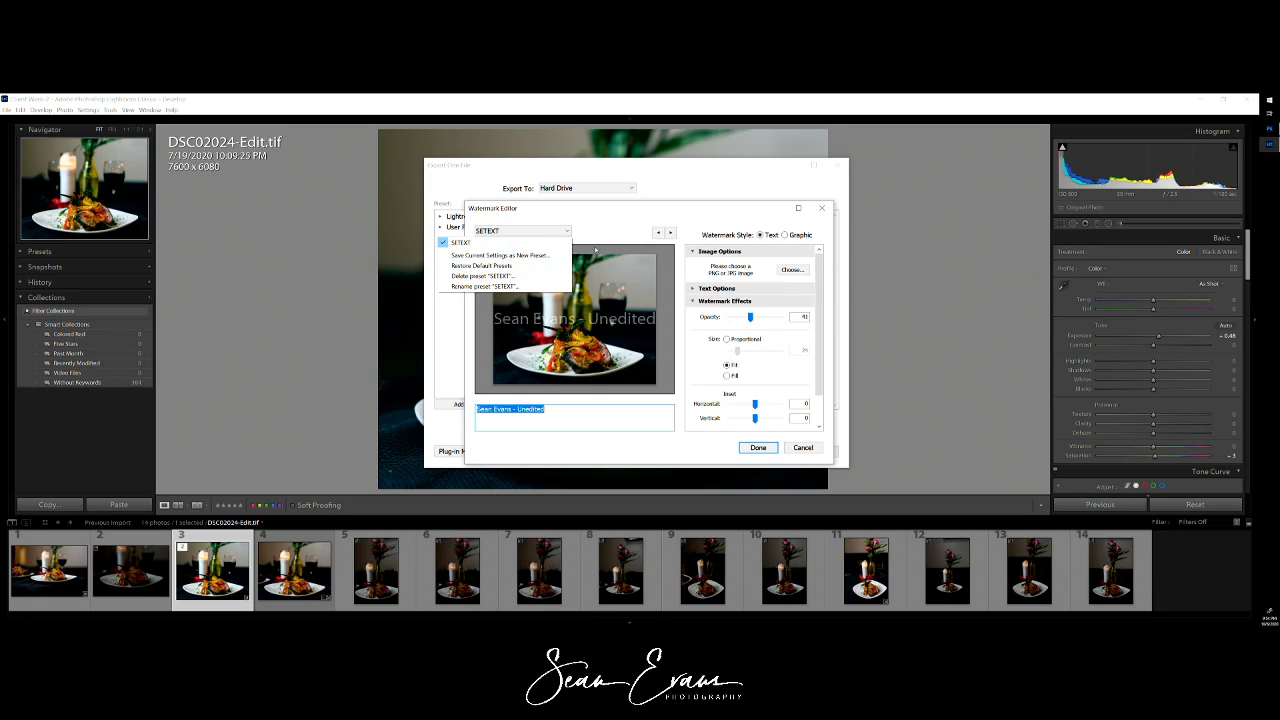
pyautogui.click(596, 250)
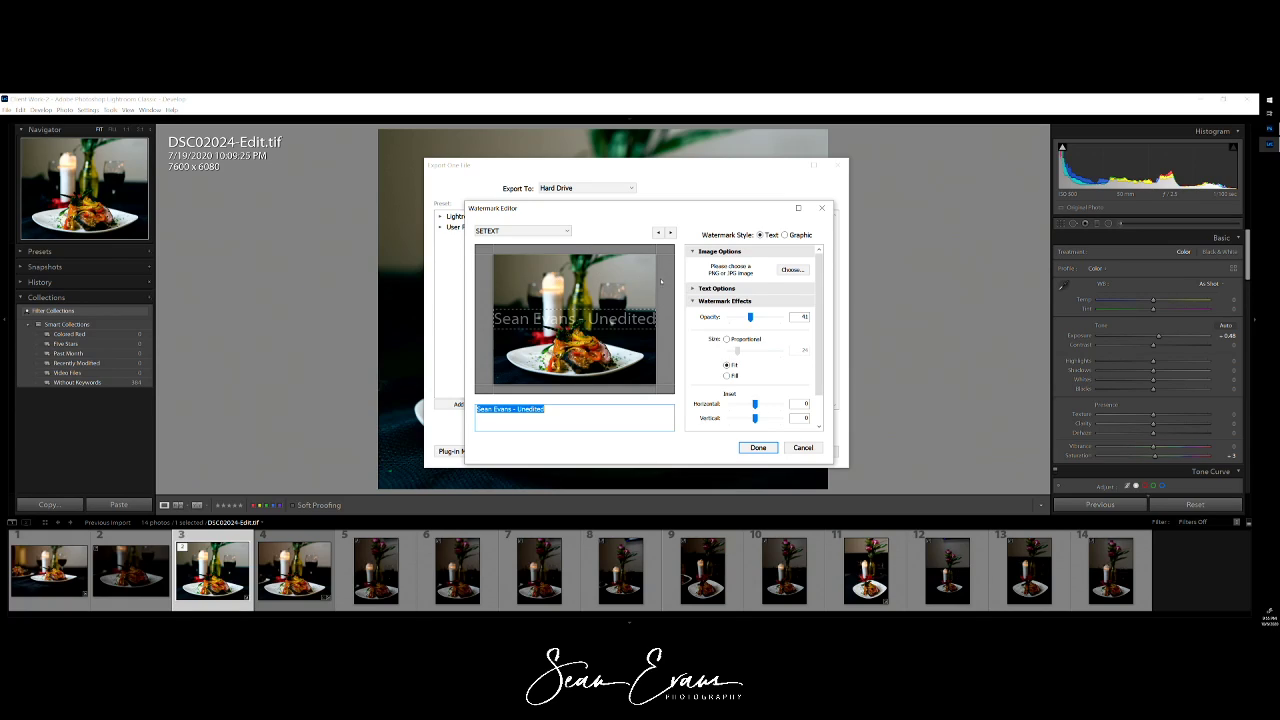
# Step: Load the white highres proof logo from the Brand Assets images folder as a graphic watermark
pyautogui.click(792, 269)
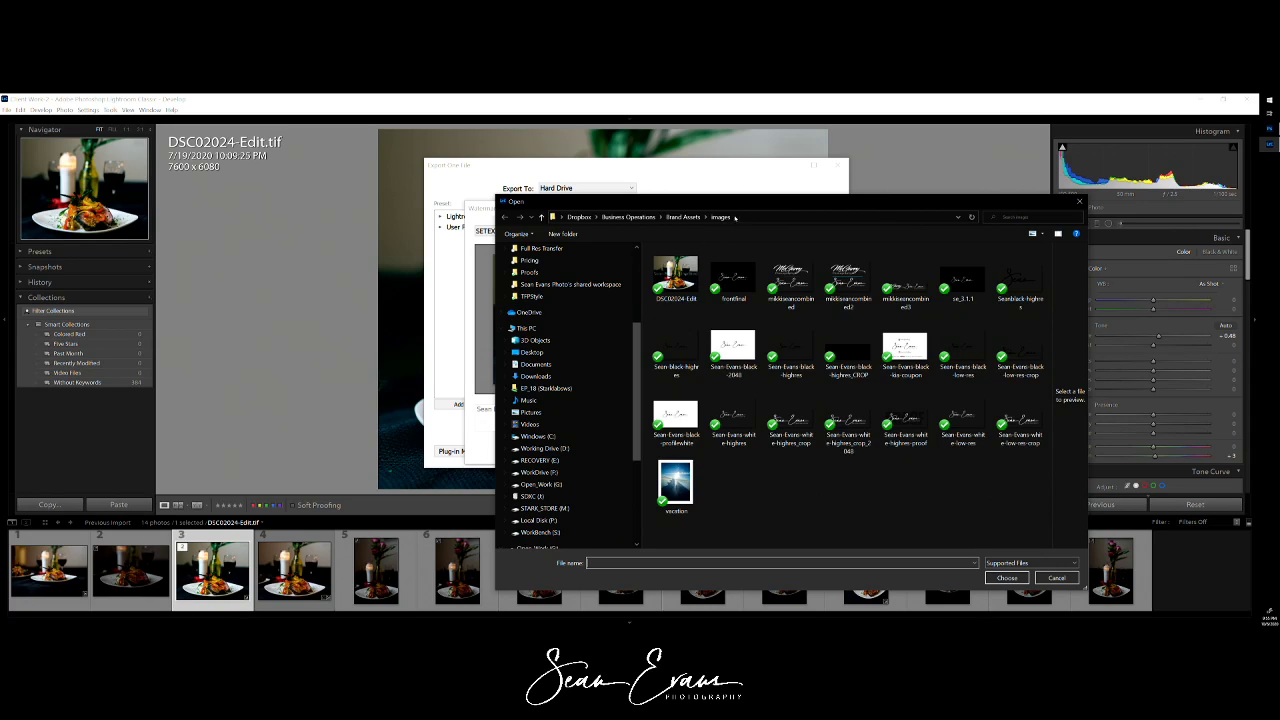
pyautogui.moveTo(725, 201); pyautogui.dragTo(587, 179)
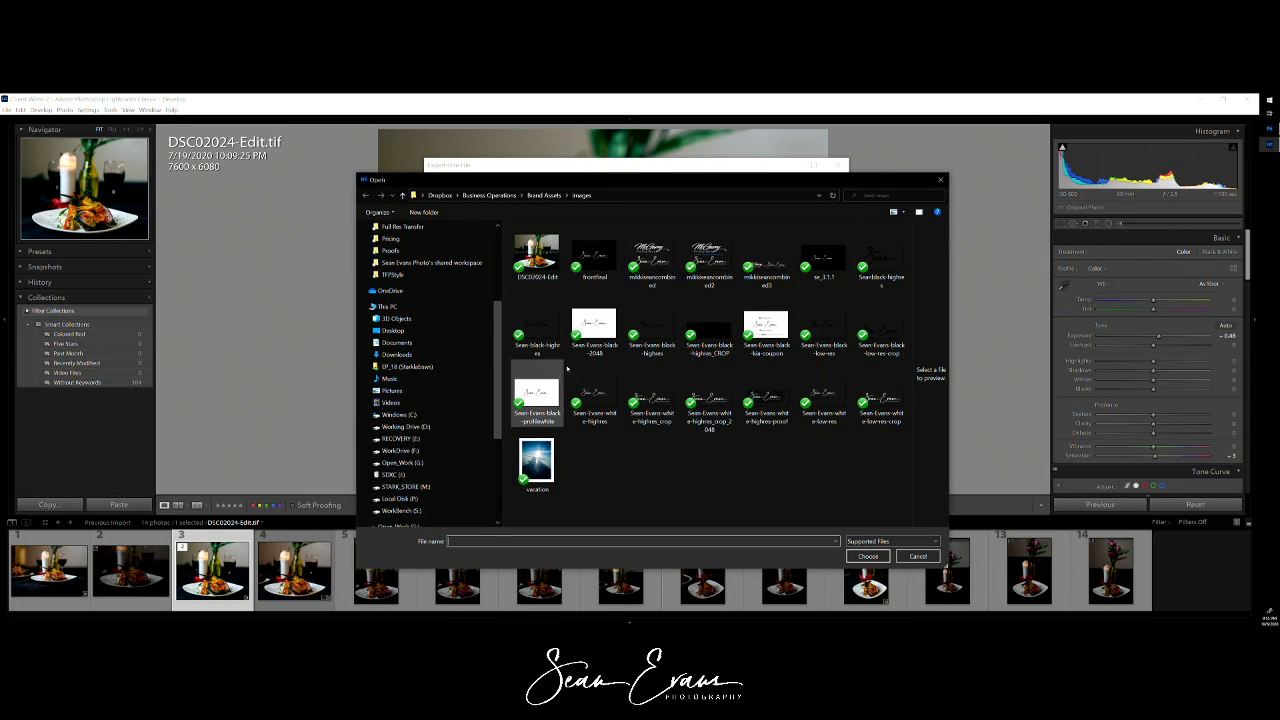
pyautogui.click(772, 395)
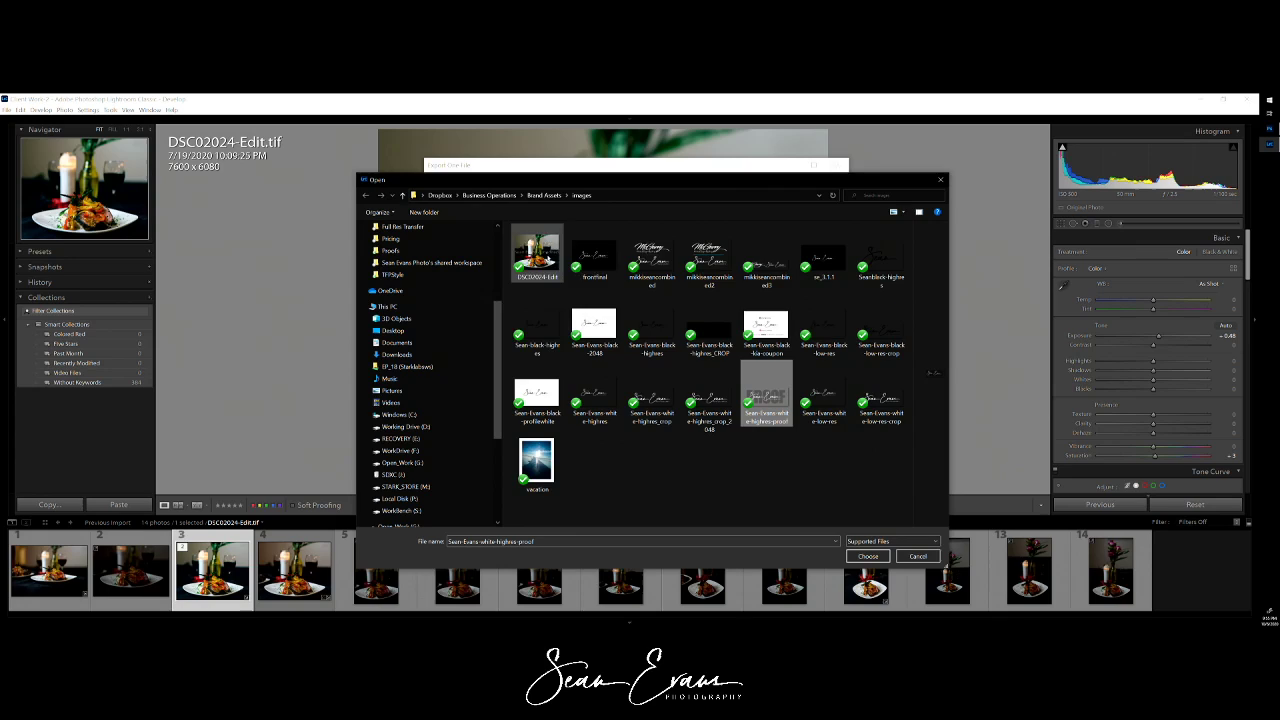
pyautogui.click(867, 557)
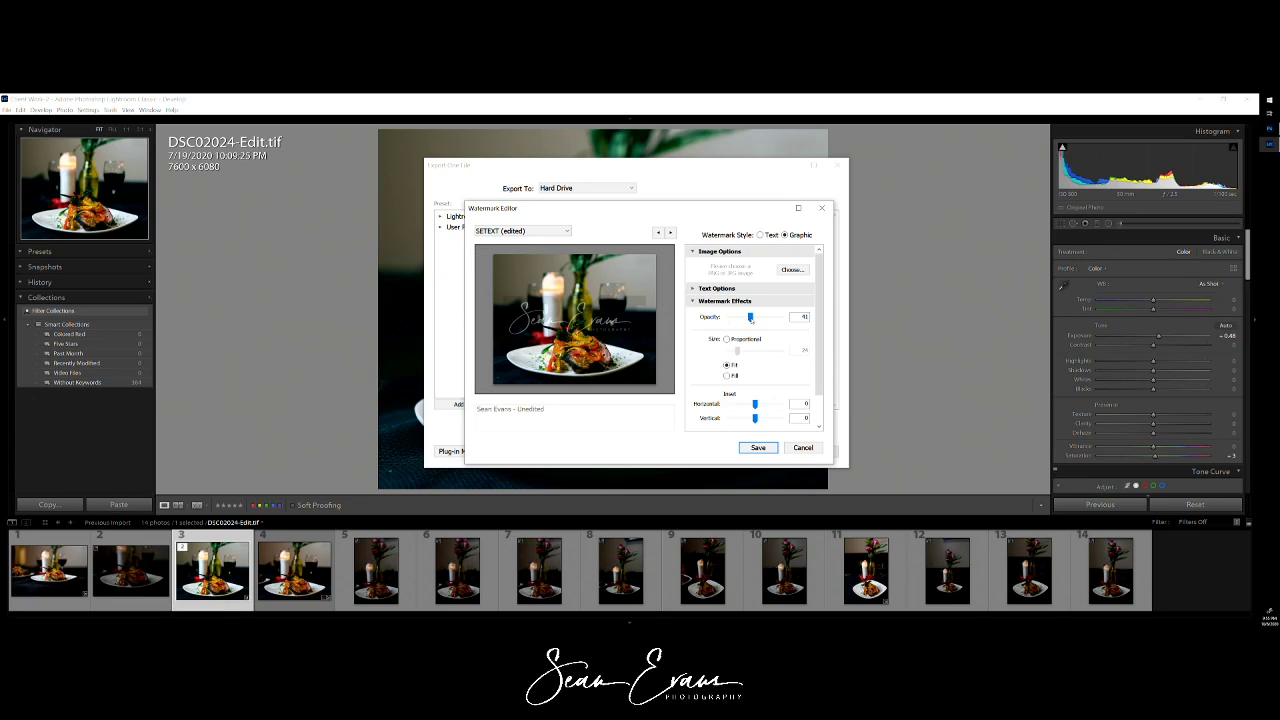
# Step: Try the logo watermark at 100 opacity, and set its opacity to about 34
pyautogui.moveTo(751, 318); pyautogui.dragTo(801, 315)
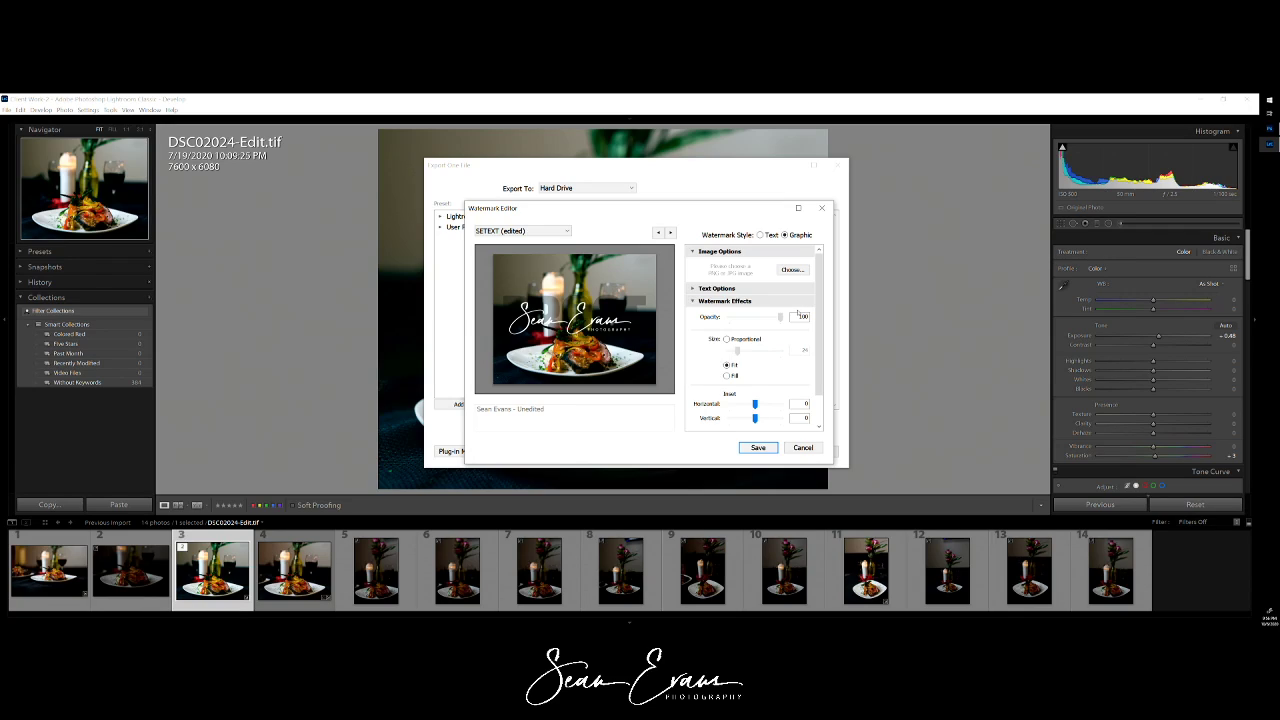
pyautogui.moveTo(779, 317); pyautogui.dragTo(747, 320)
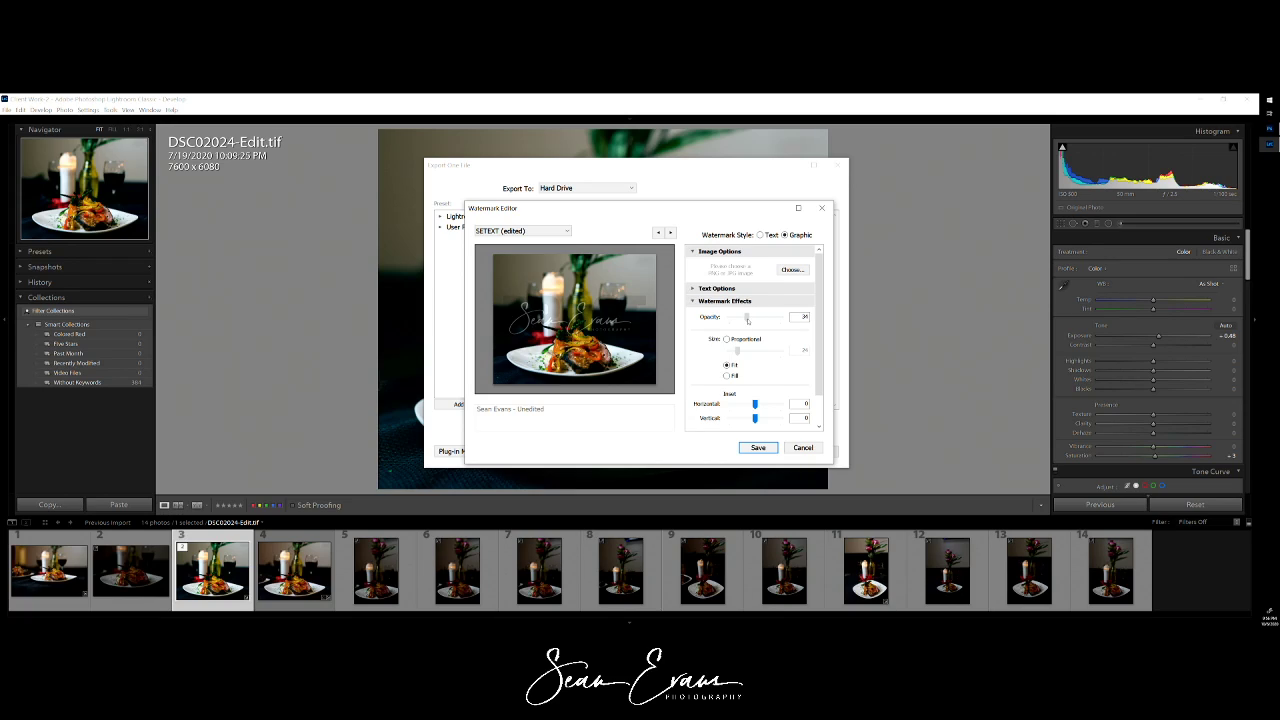
pyautogui.moveTo(747, 319); pyautogui.dragTo(747, 319)
# Step: Save the logo watermark settings as a new preset named SEIMG and finish editing the watermark
pyautogui.click(522, 231)
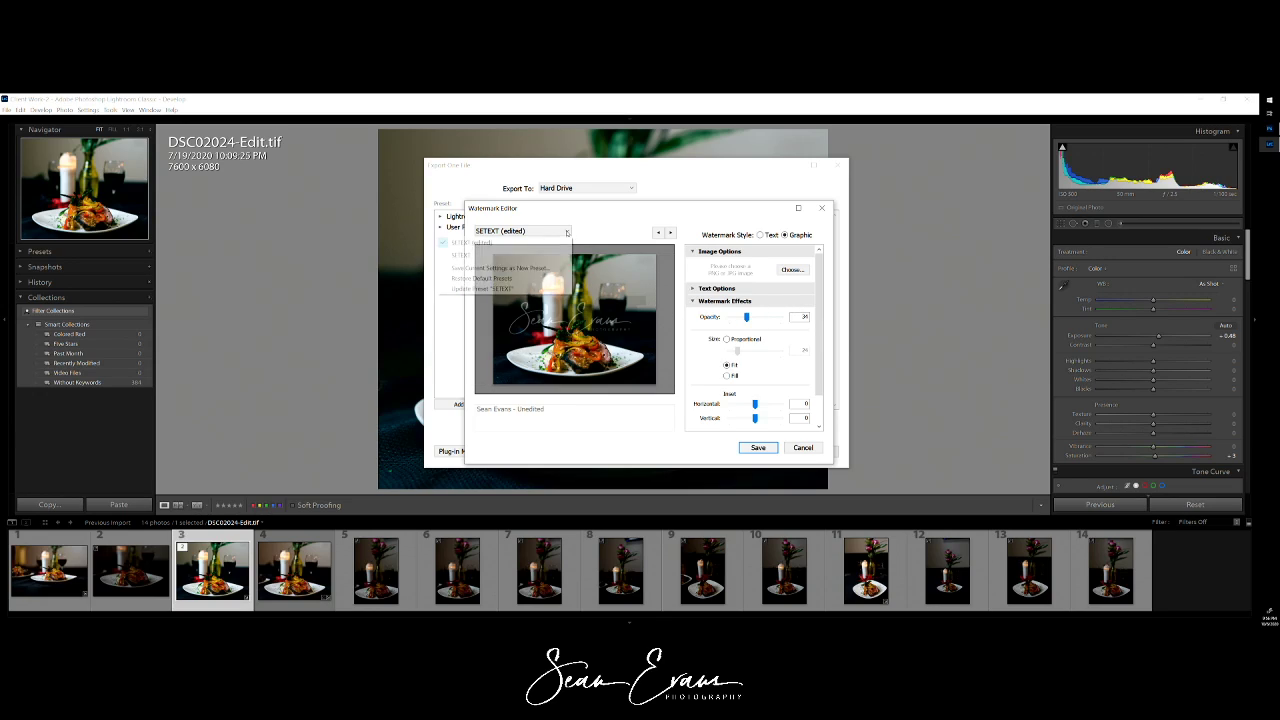
pyautogui.click(500, 268)
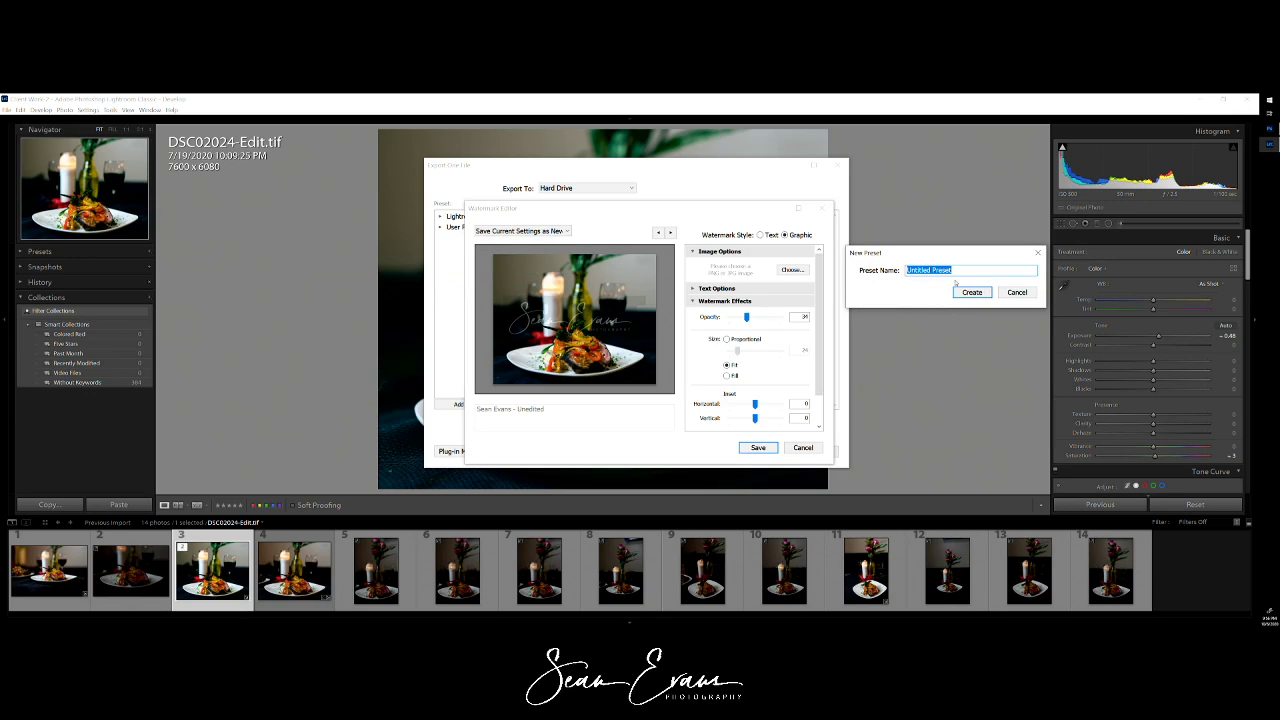
pyautogui.write('SEIMG')
pyautogui.click(972, 292)
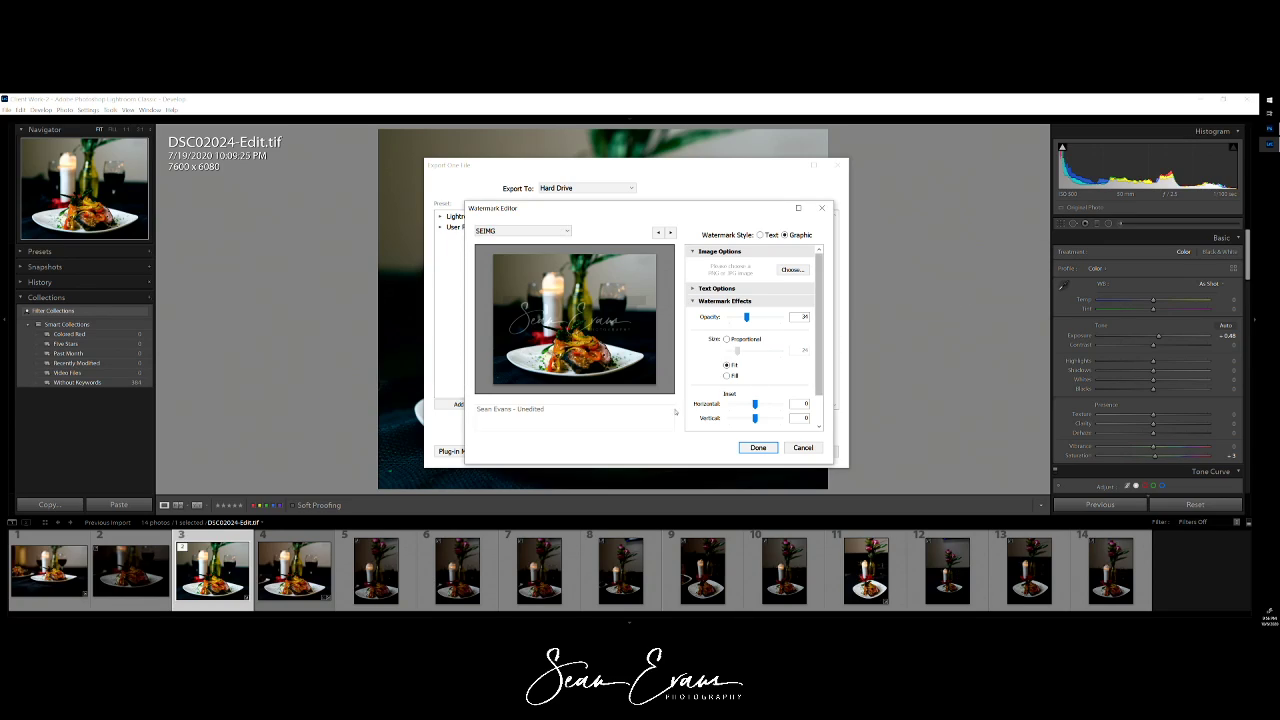
pyautogui.click(752, 447)
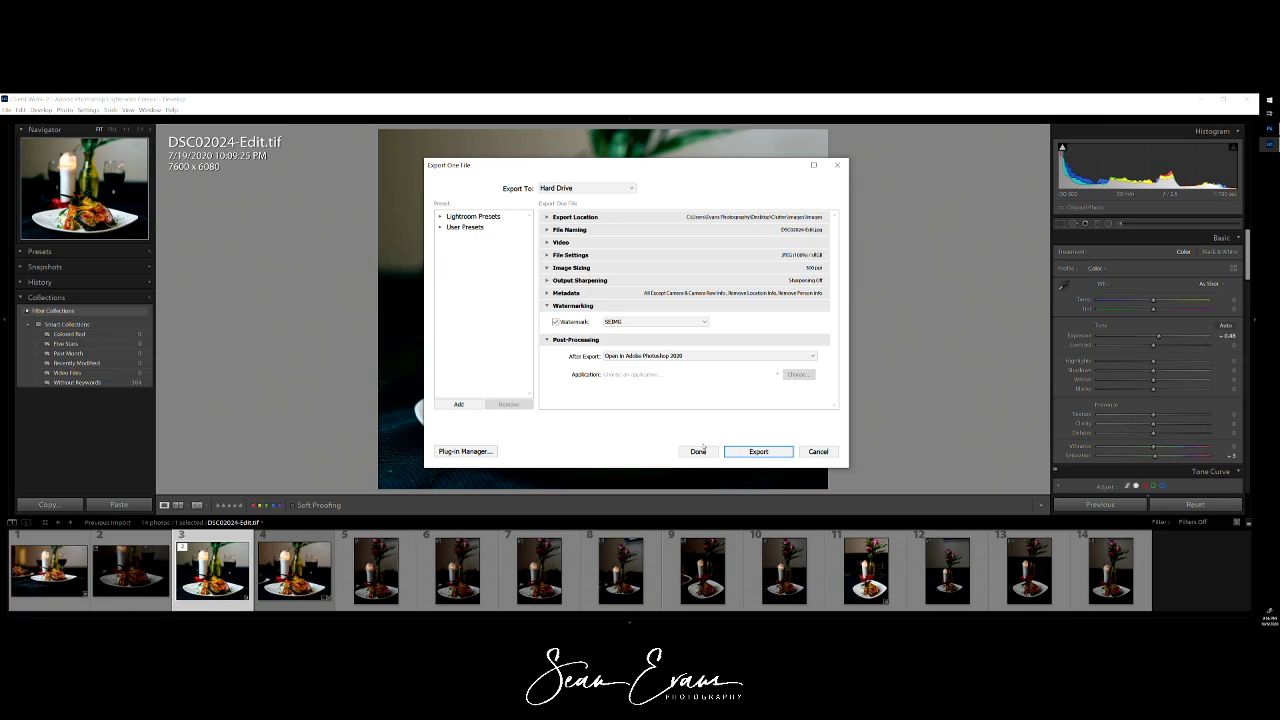
# Step: Export the photo with the SEIMG watermark over the existing file, update its open copy in Photoshop, and return to Lightroom Classic
pyautogui.click(759, 451)
pyautogui.click(510, 497)
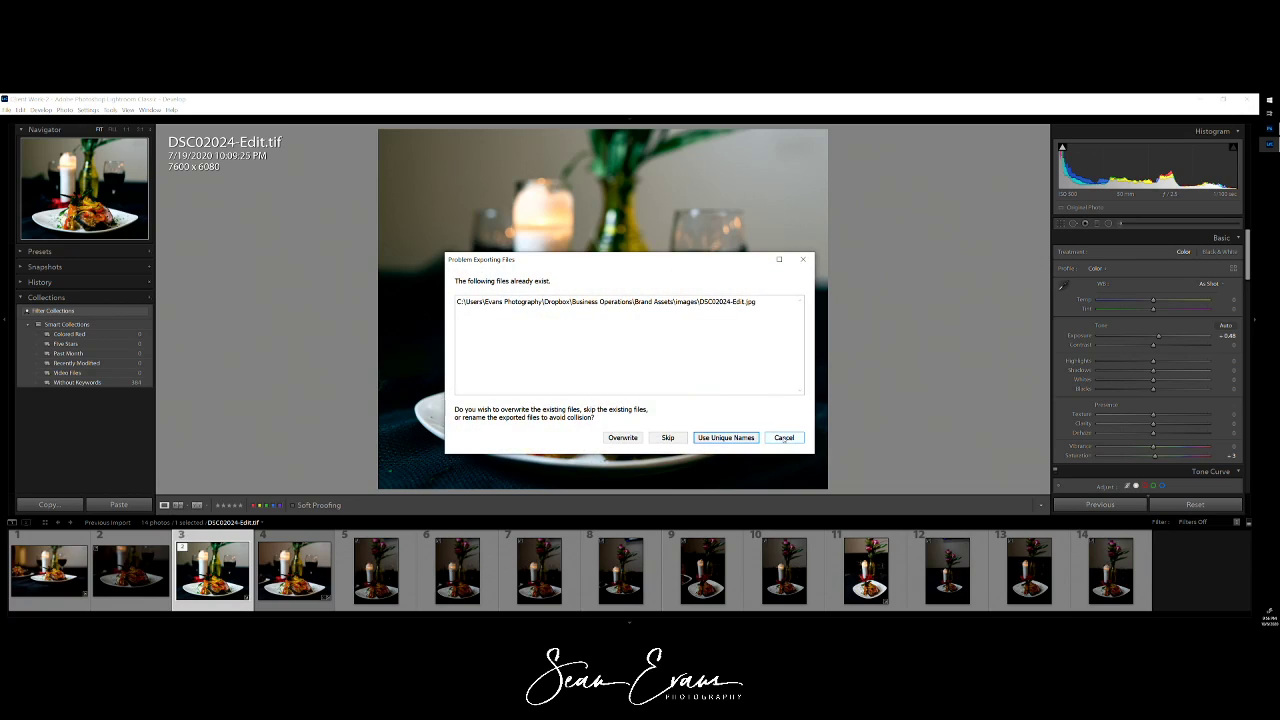
pyautogui.click(621, 438)
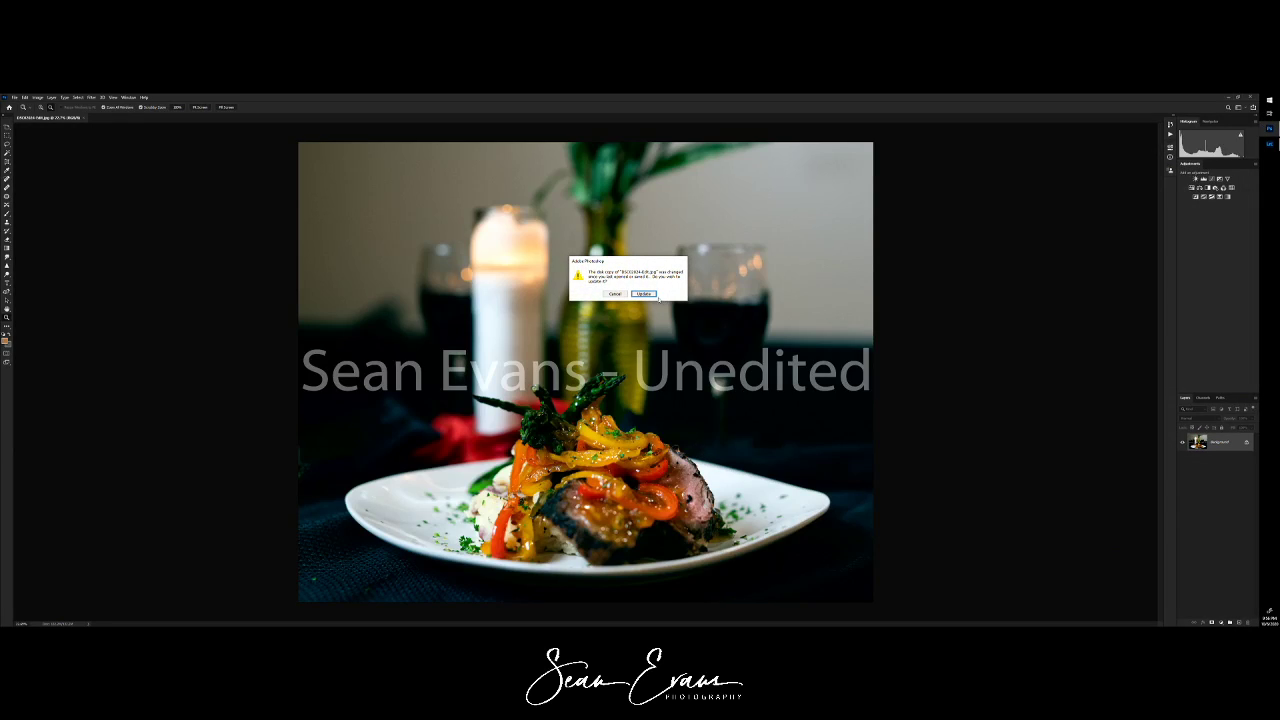
pyautogui.click(656, 296)
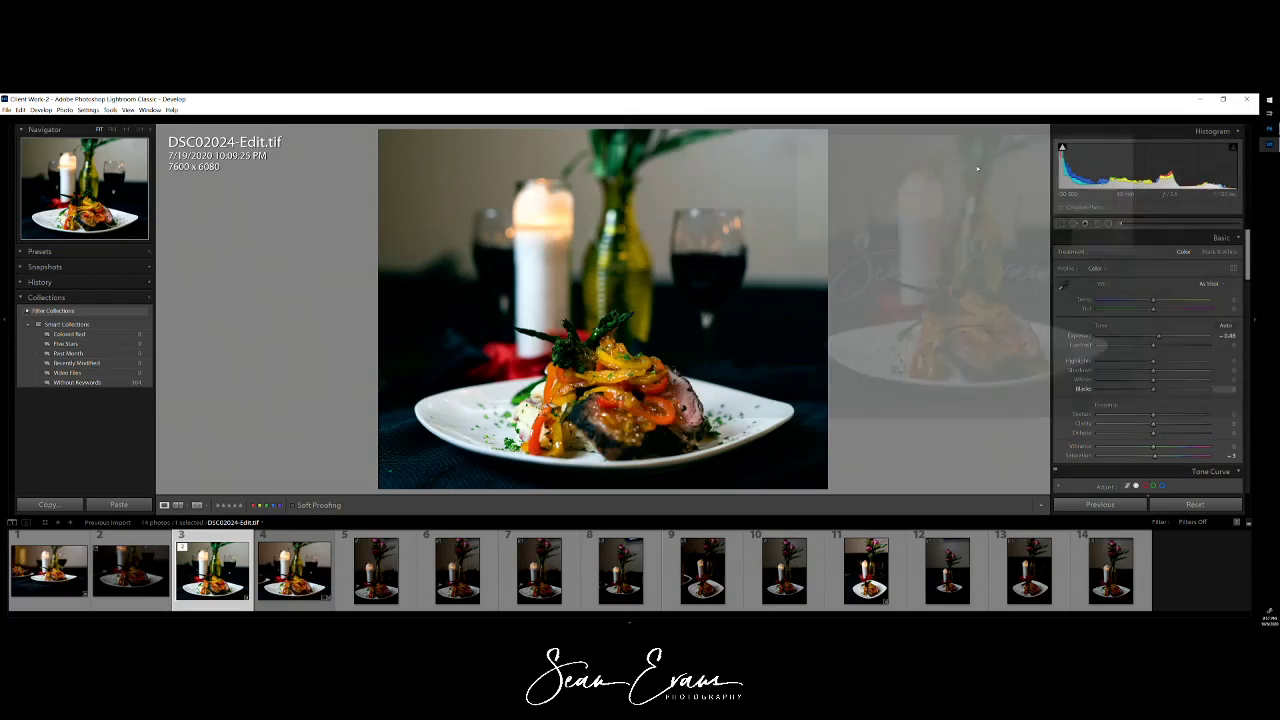
pyautogui.click(1228, 97)
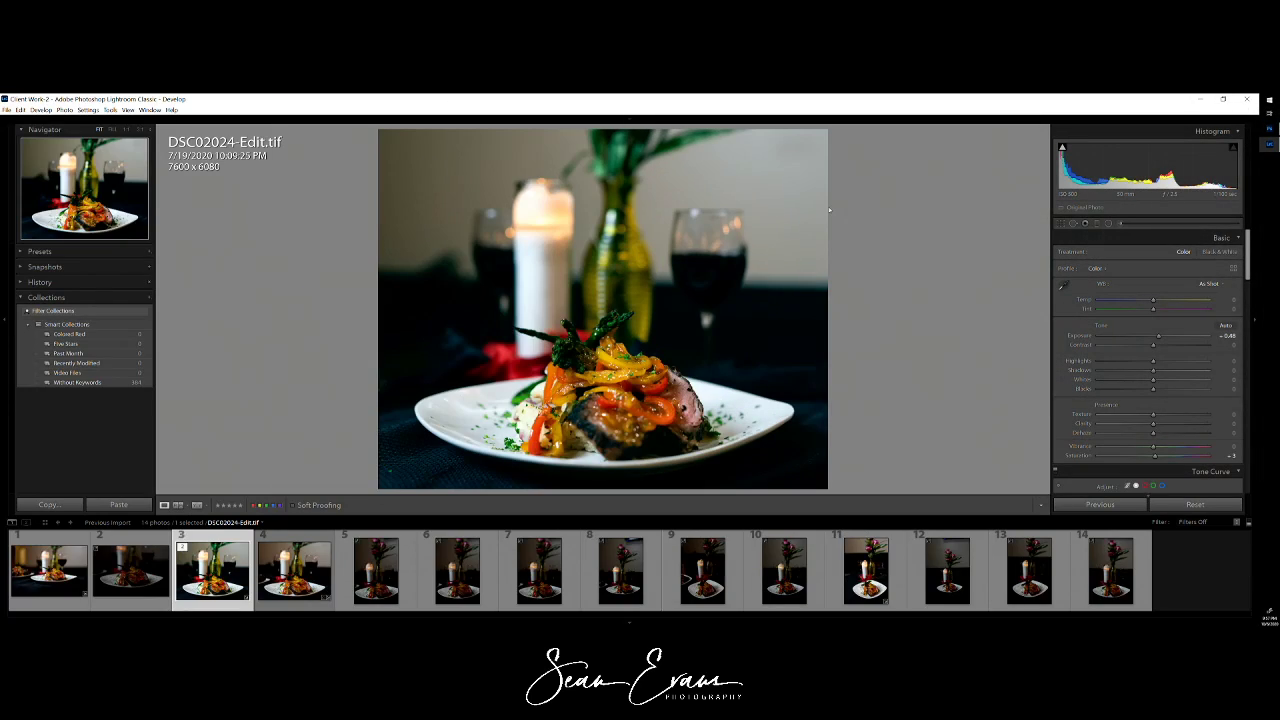
# Step: Select the vertical photo DSC02026.ARW and raise its Exposure to about +1.60
pyautogui.click(457, 570)
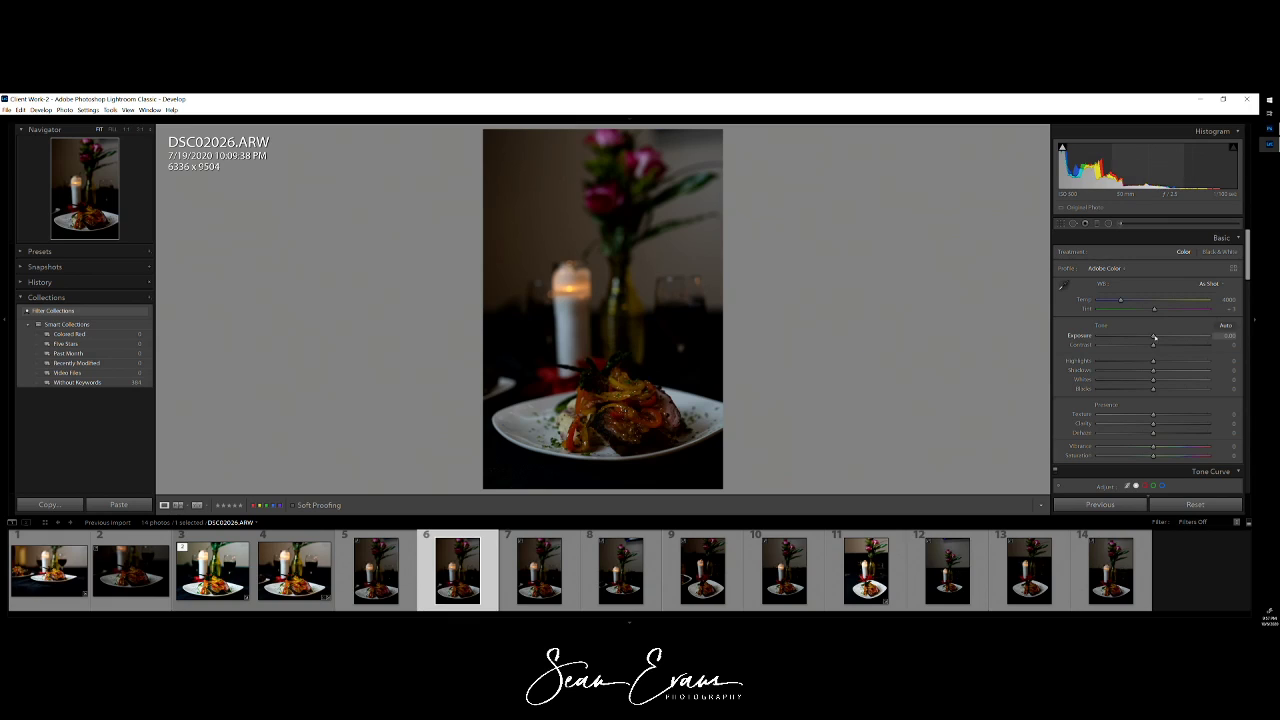
pyautogui.moveTo(1154, 337); pyautogui.dragTo(1172, 340)
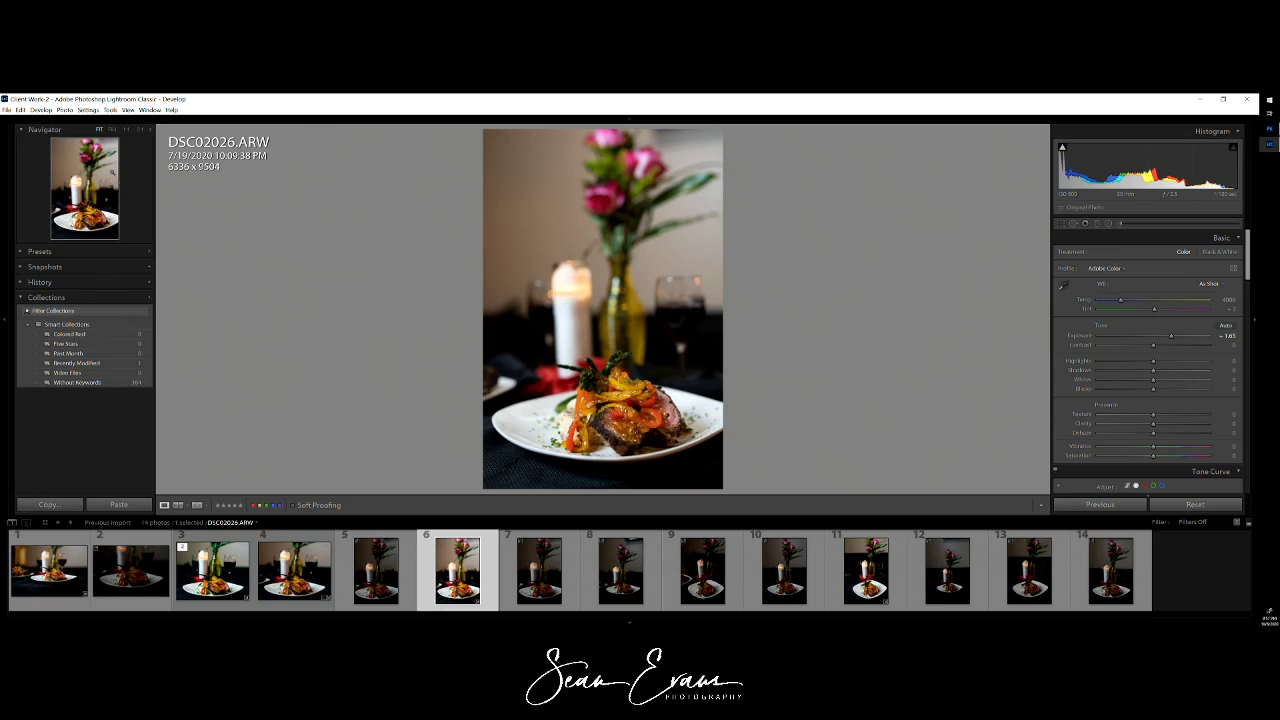
# Step: Export DSC02026.ARW with the SEIMG watermark preset to the Brand Assets images folder
pyautogui.click(6, 109)
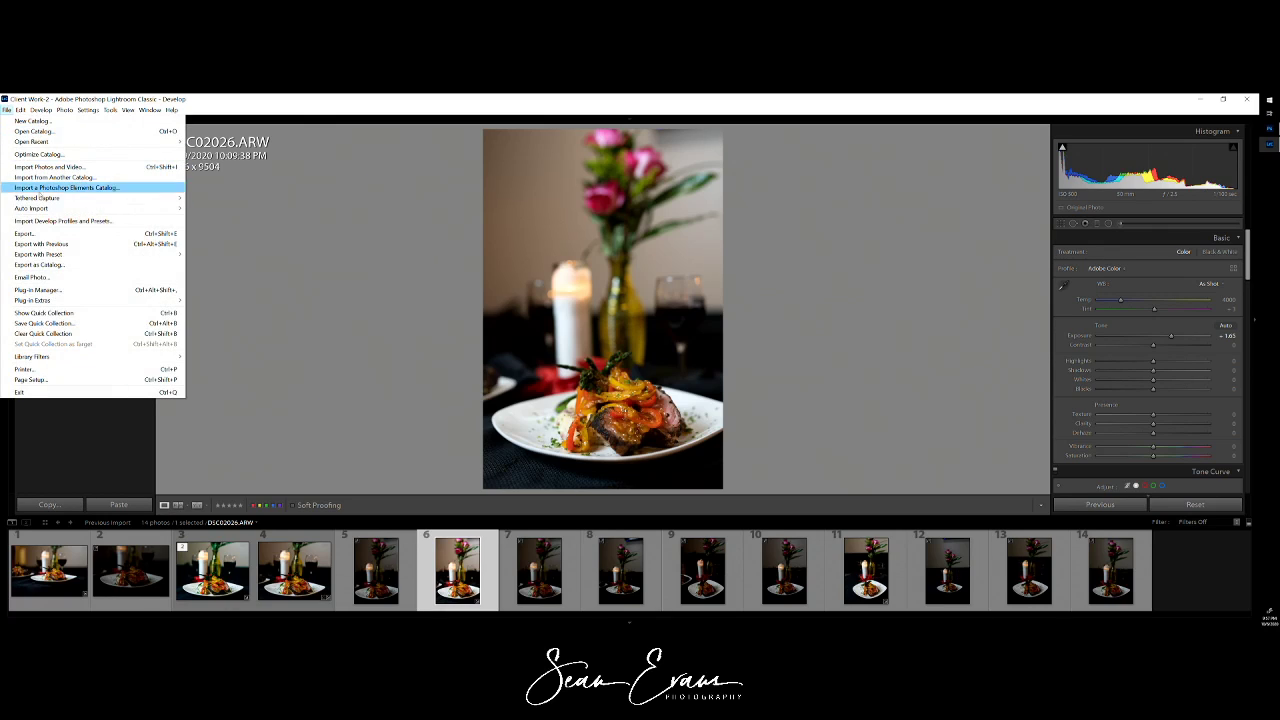
pyautogui.click(84, 236)
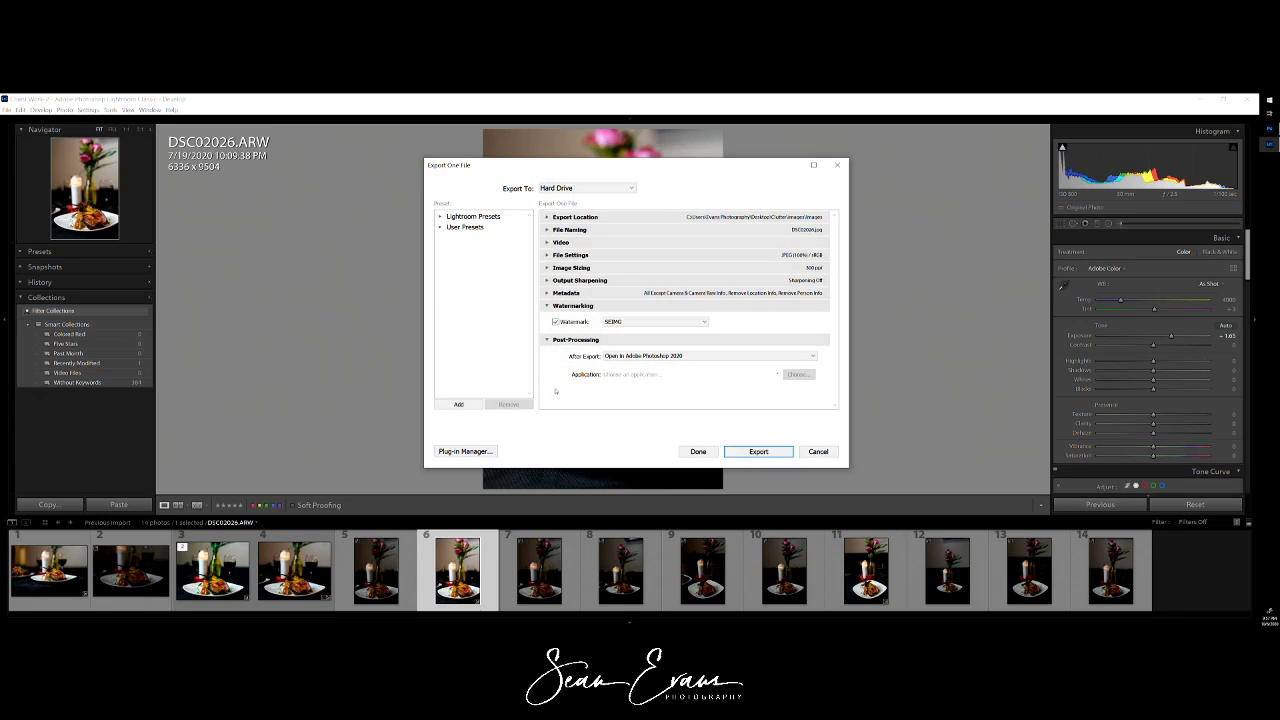
pyautogui.click(619, 327)
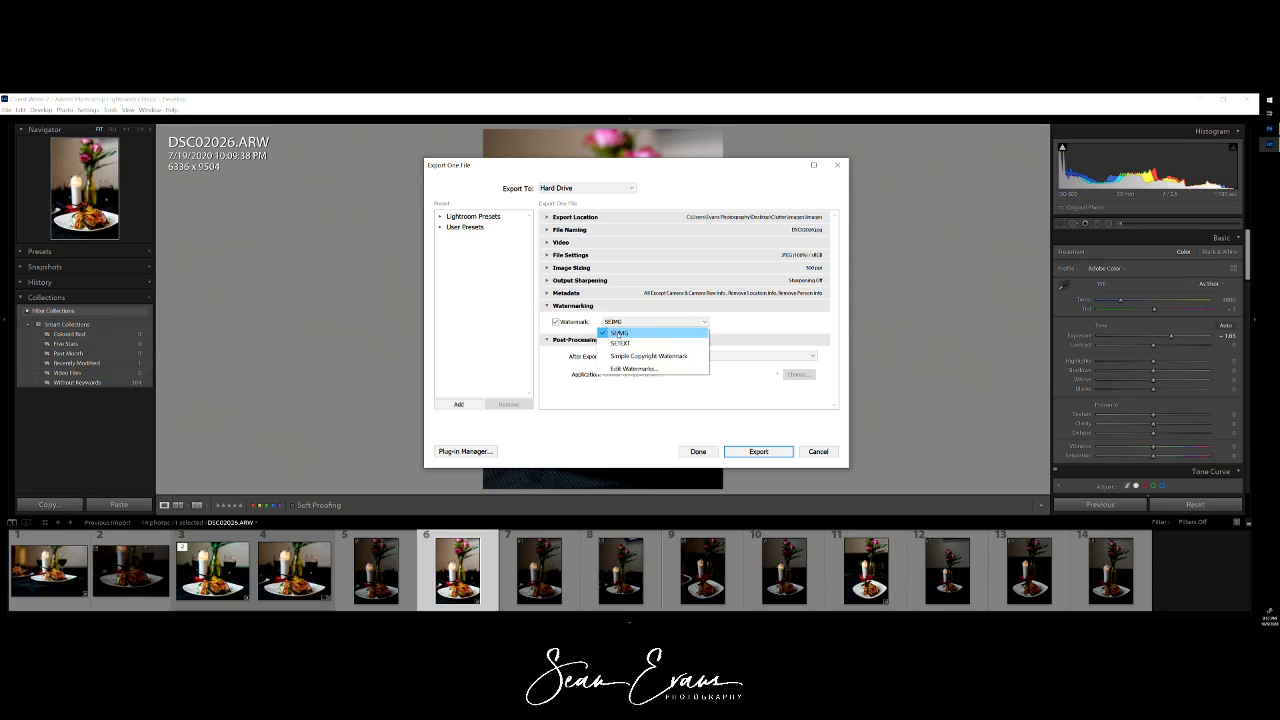
pyautogui.click(618, 333)
pyautogui.click(758, 451)
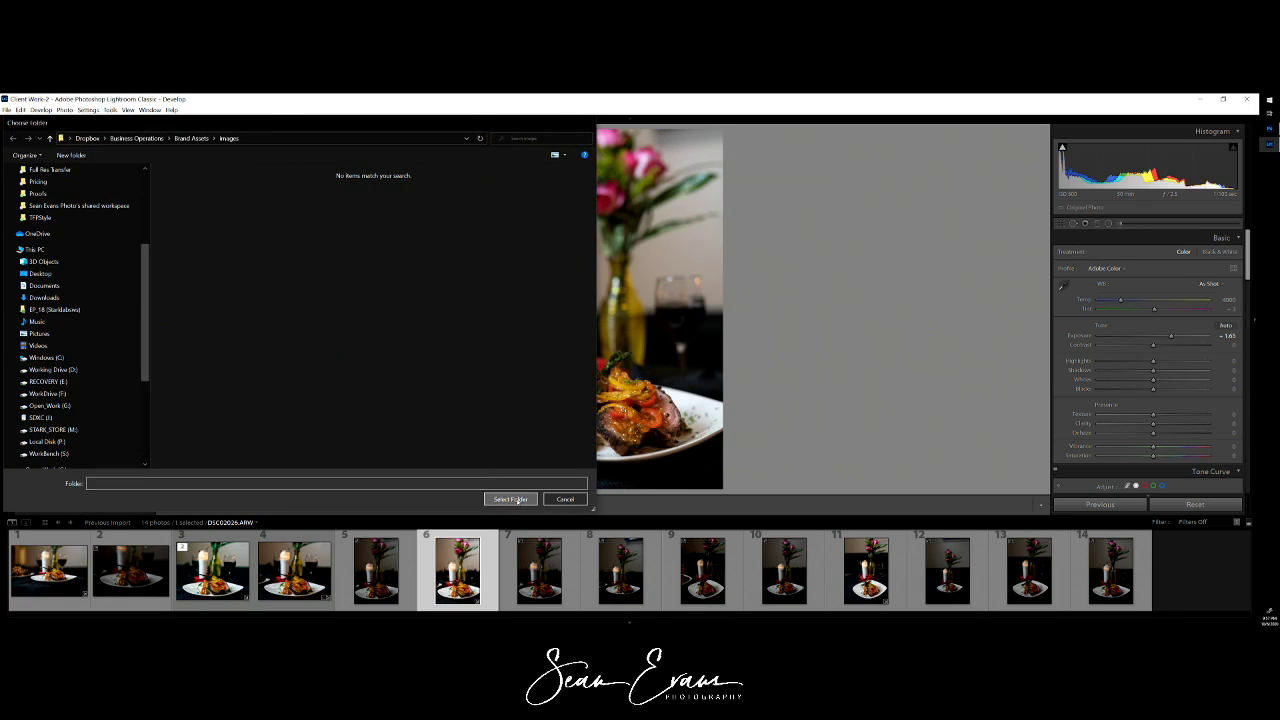
pyautogui.click(511, 499)
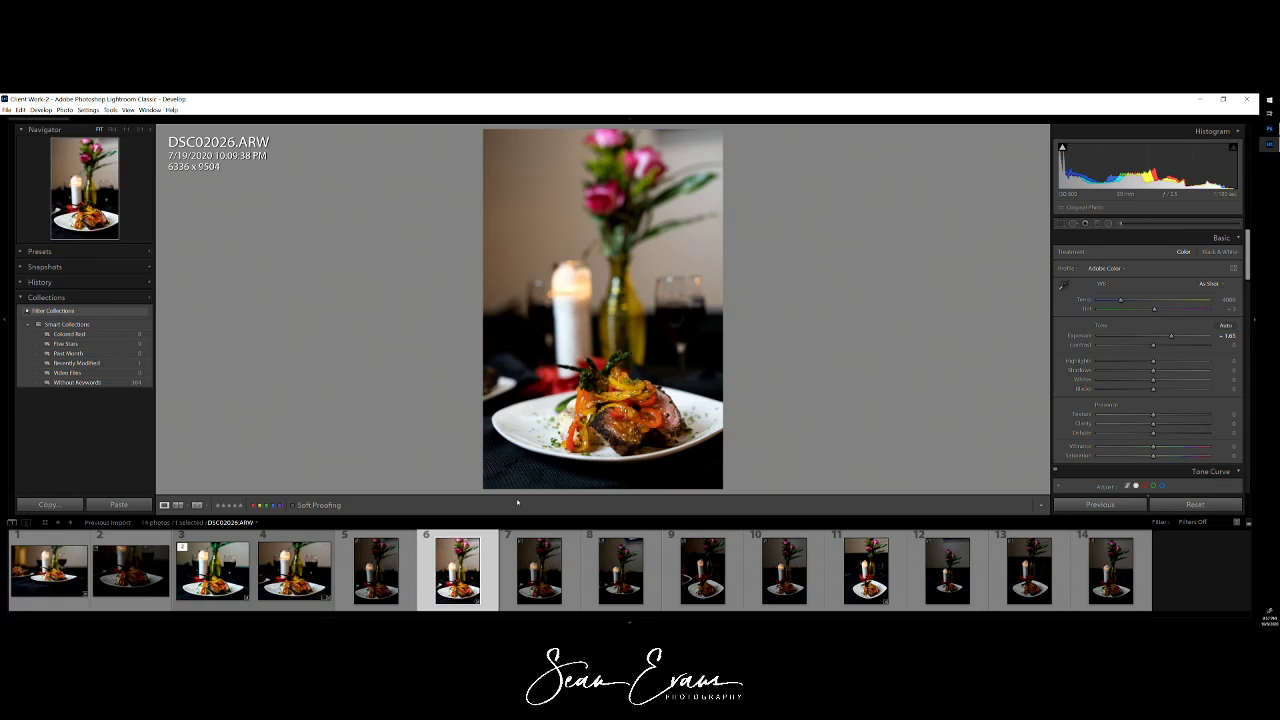
# Step: Switch to Photoshop to examine the logo watermark on the exported vertical photo, and return to Lightroom Classic
pyautogui.hotkey('alt', 'Tab')
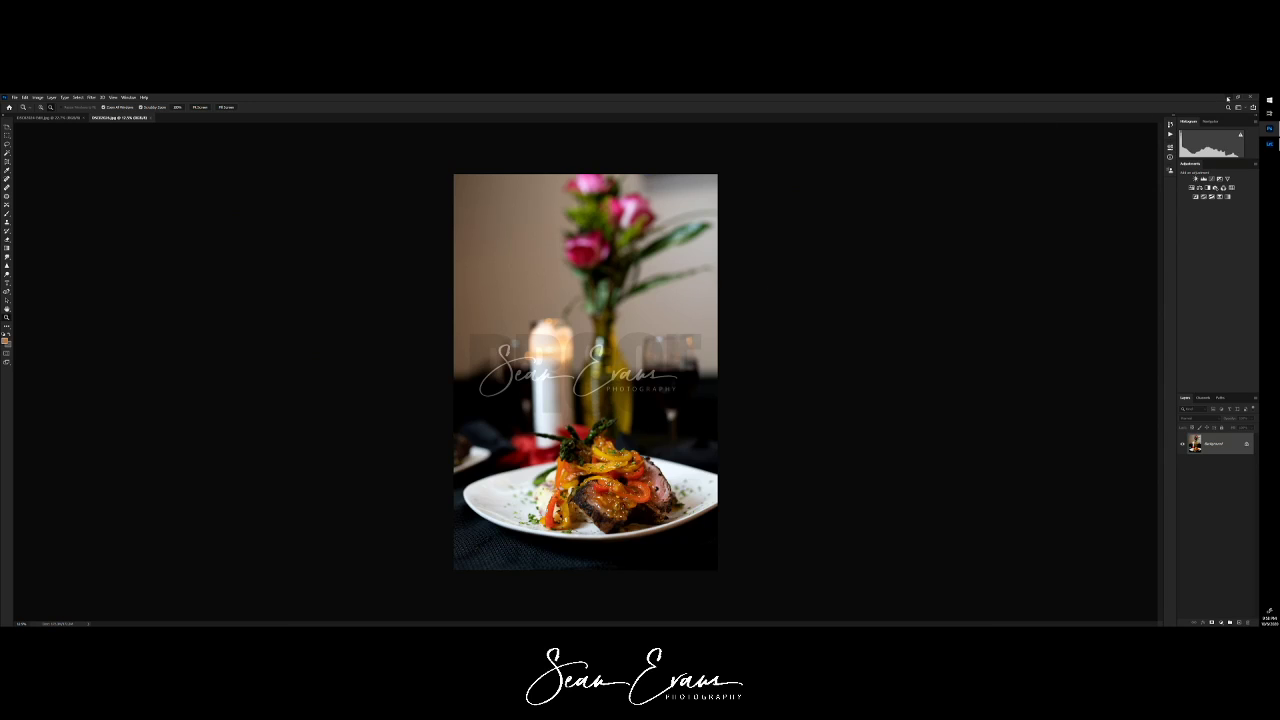
pyautogui.click(1228, 98)
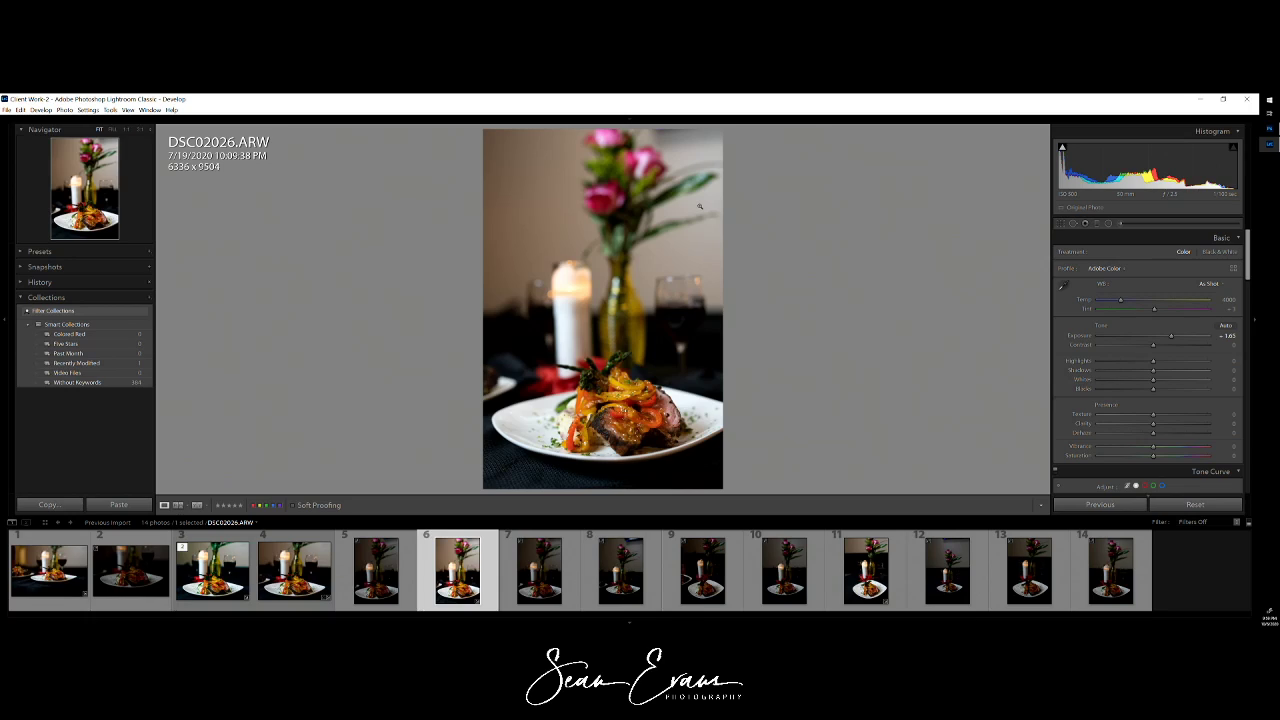
pyautogui.moveTo(872, 125)
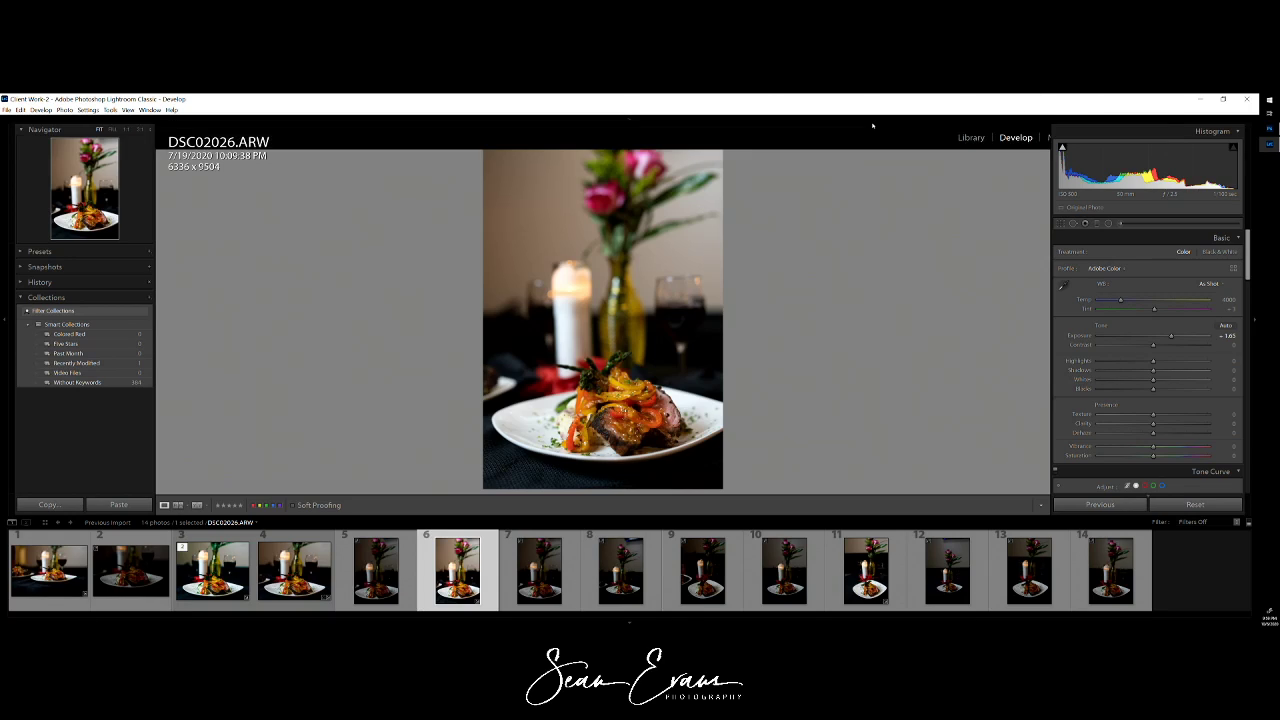